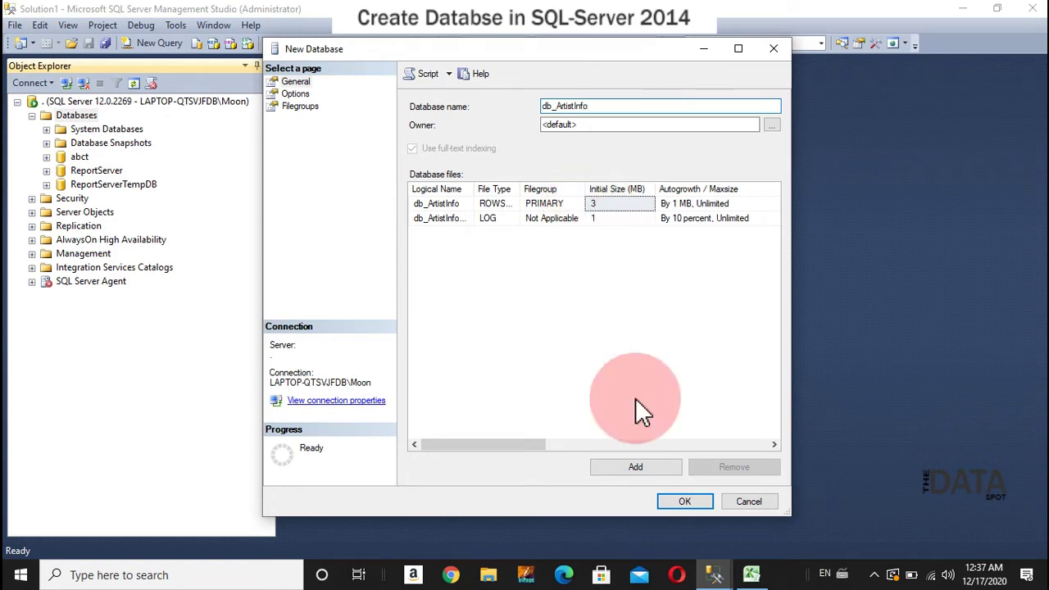
- Create the db_ArtistInfo database and start designing a new table in it
left_click(677, 502)
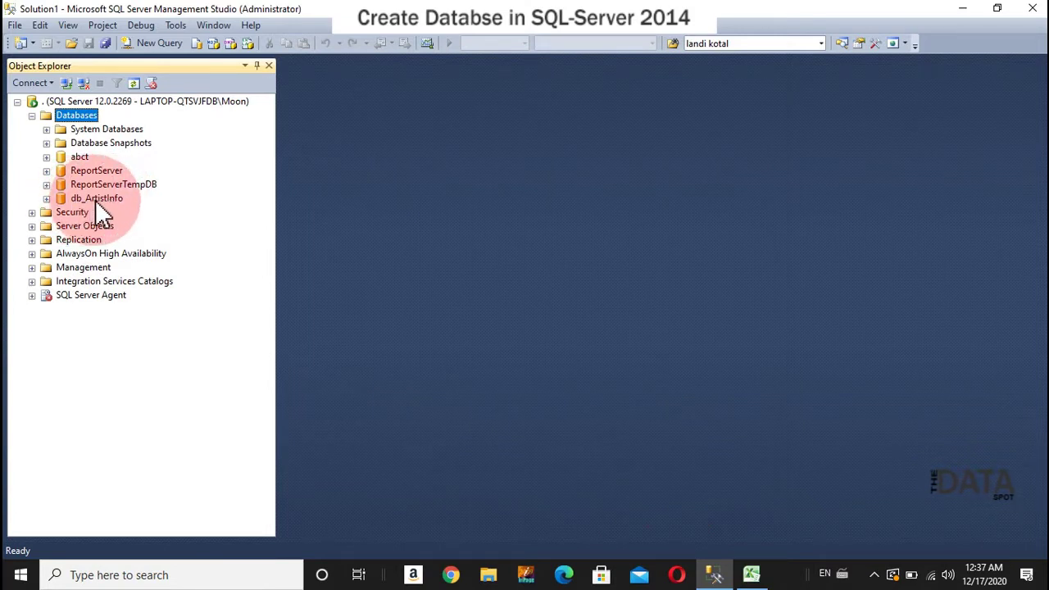
left_click(47, 198)
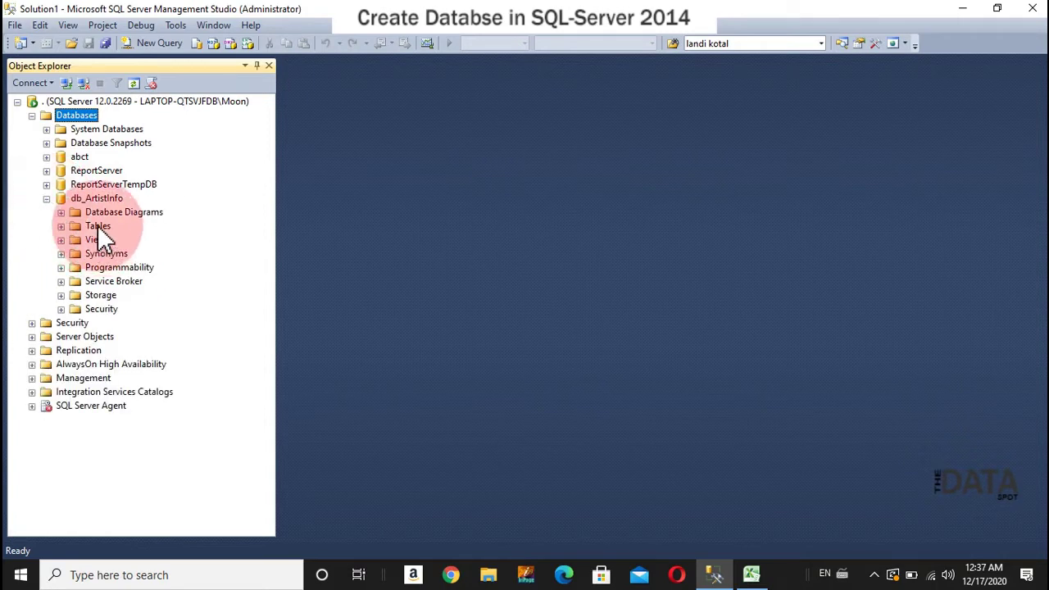
right_click(97, 225)
mouse_move(148, 244)
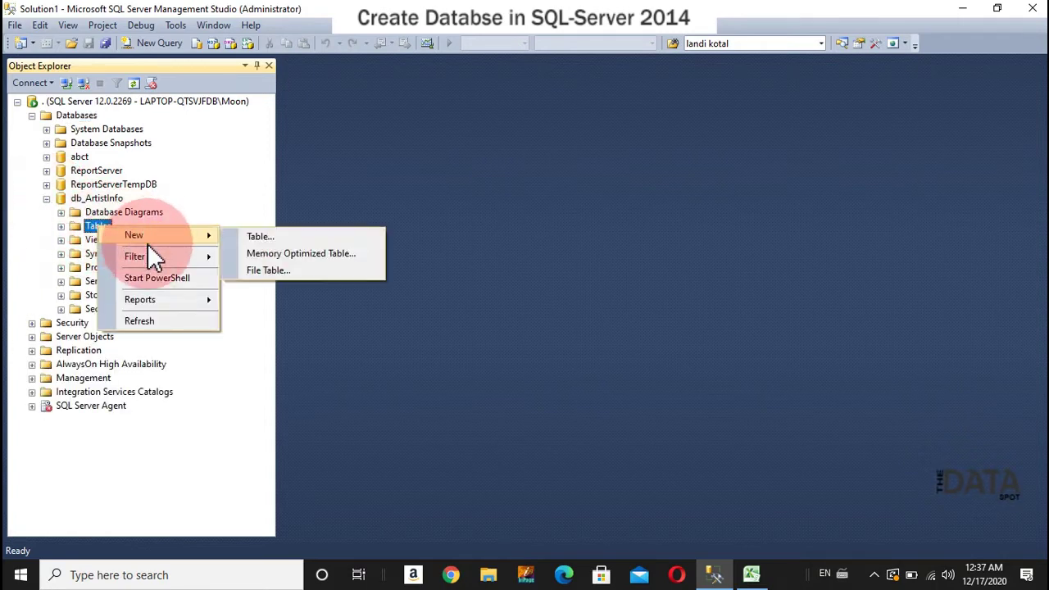
left_click(294, 236)
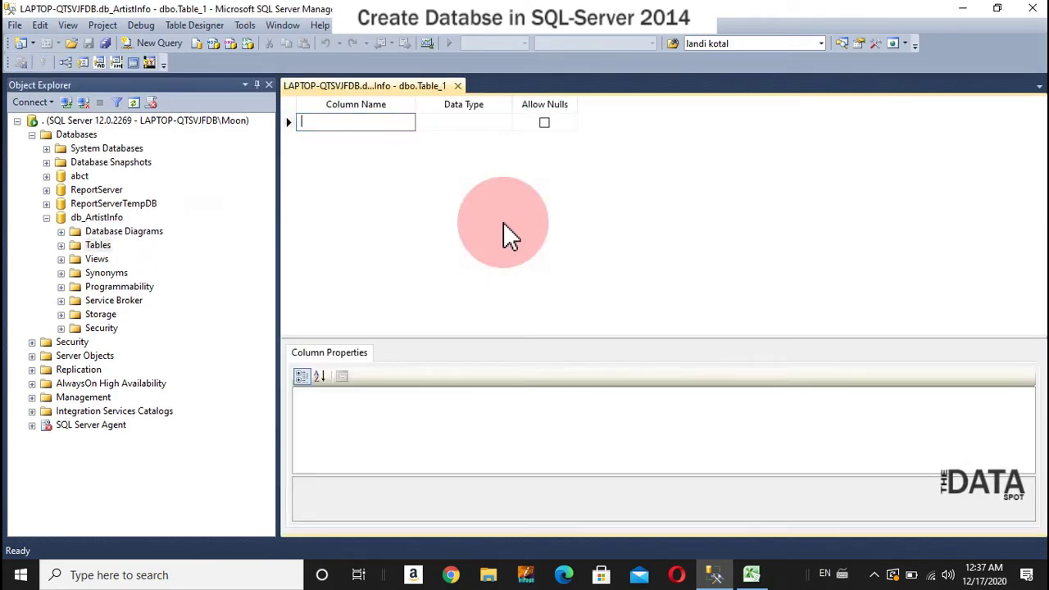
- Add an id column of type int that does not allow nulls
type("id")
key("Tab")
type("int")
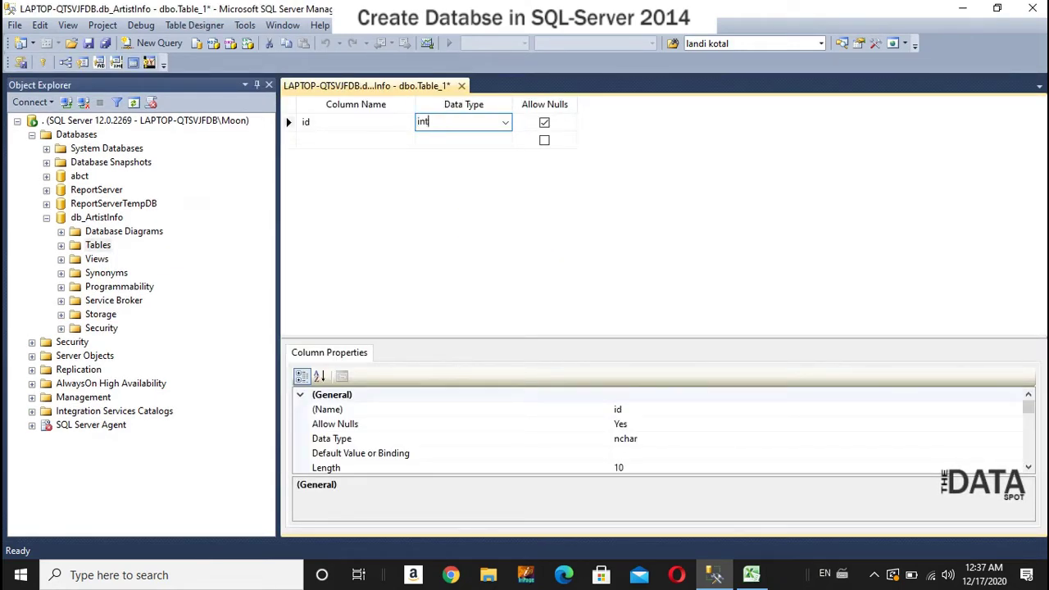
key("Tab")
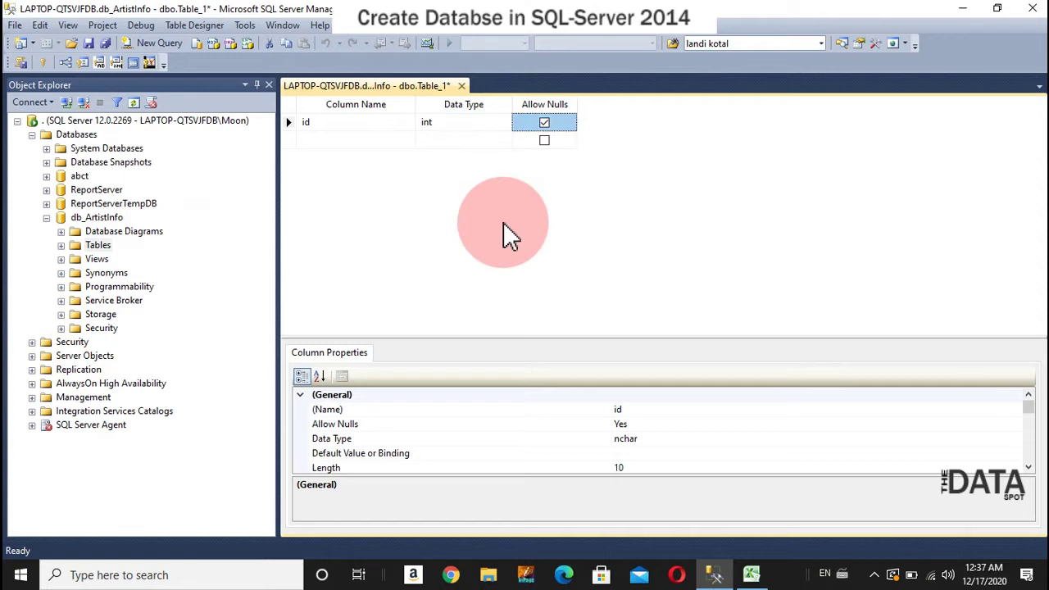
left_click(543, 125)
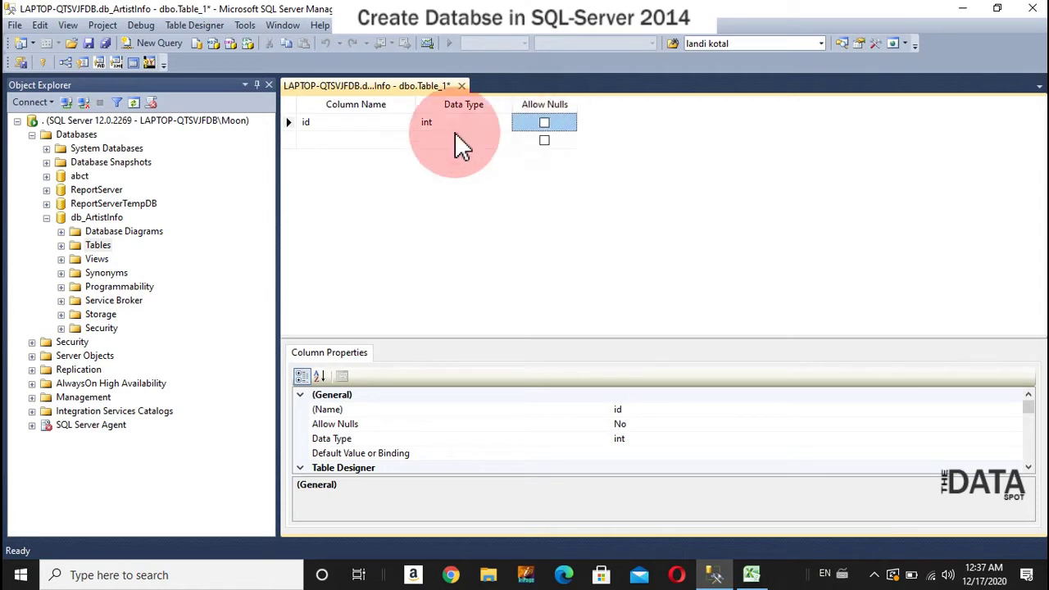
- Set the id column as the table's primary key
left_click(347, 141)
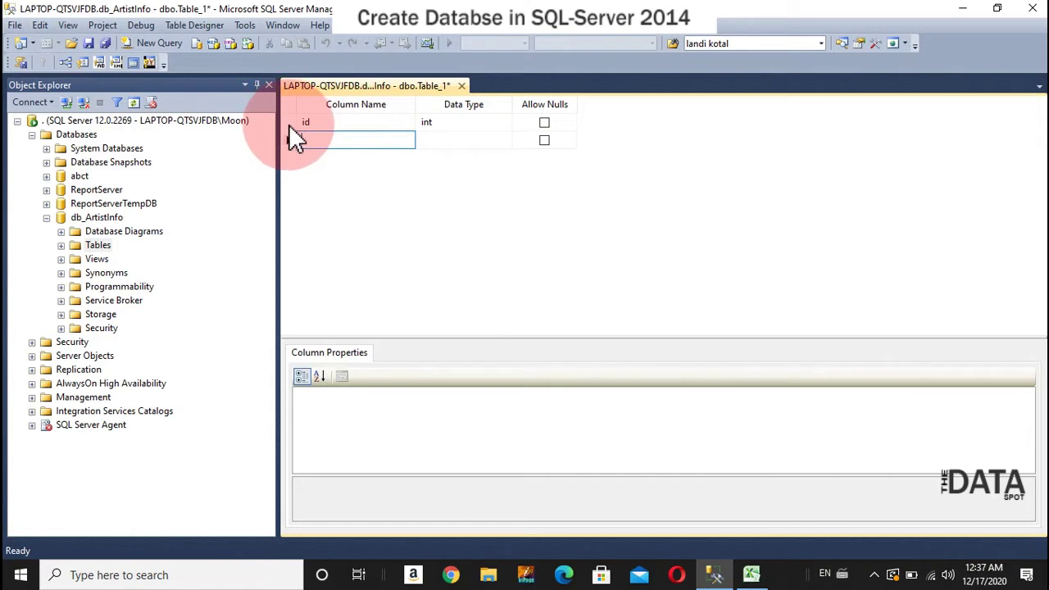
left_click(289, 122)
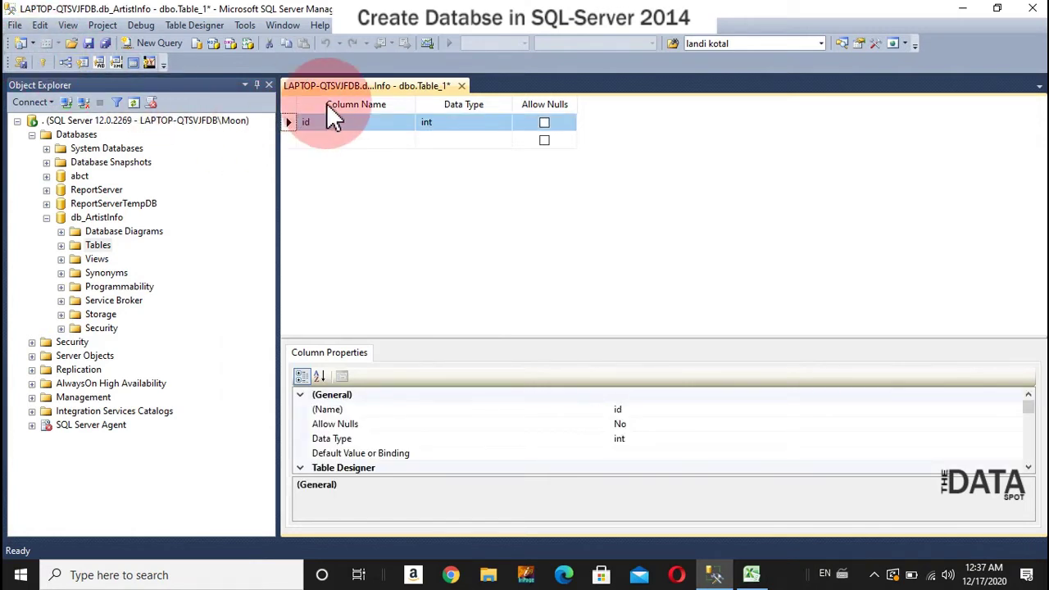
left_click(45, 62)
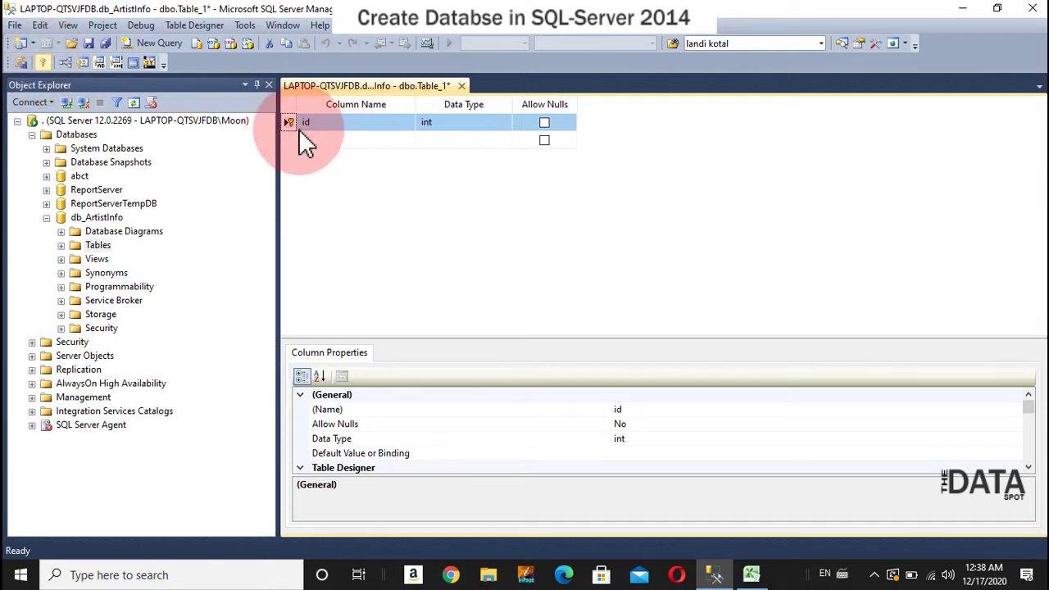
left_click(317, 140)
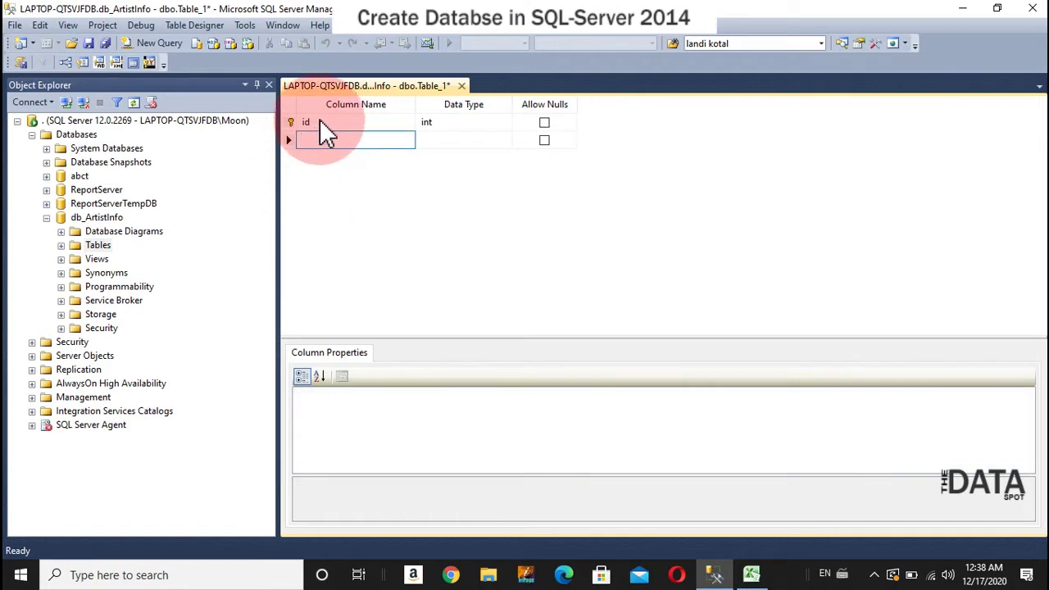
- Make id an identity column by setting Is Identity to Yes in its identity specification
left_click(334, 121)
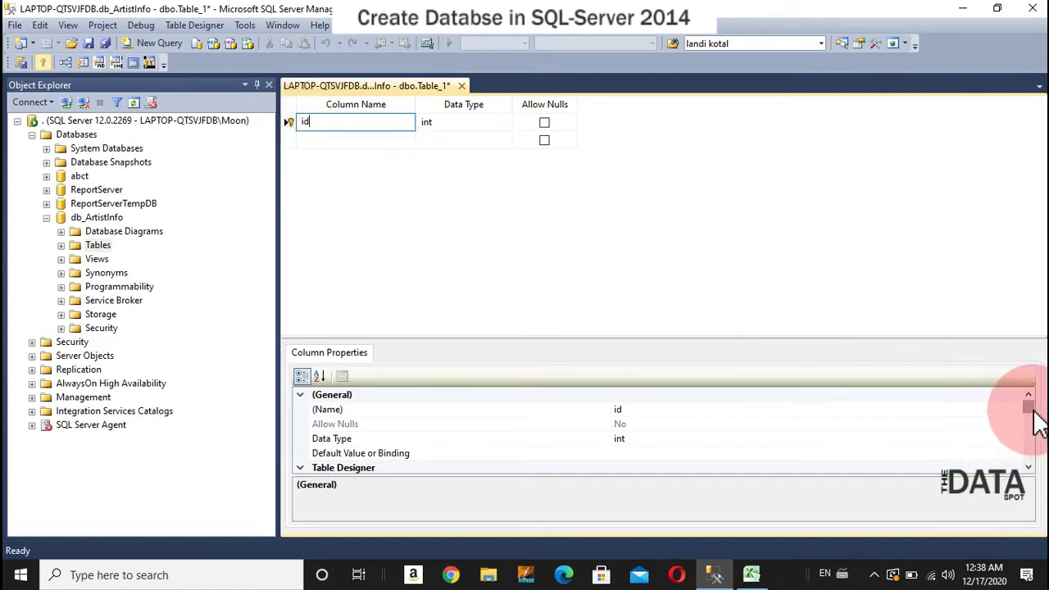
left_click_drag(1037, 422, 1035, 447)
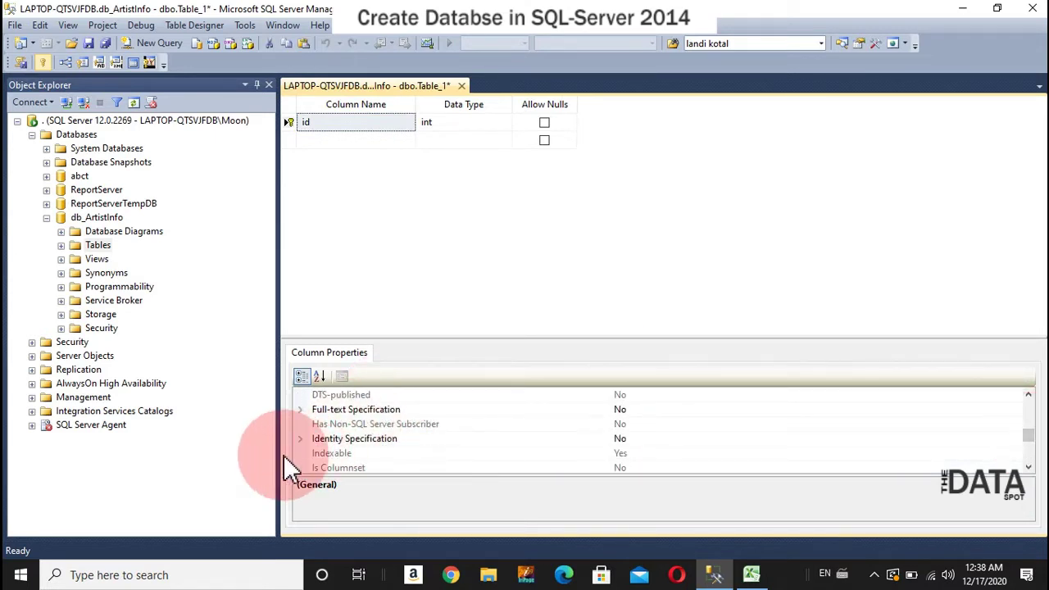
left_click(301, 439)
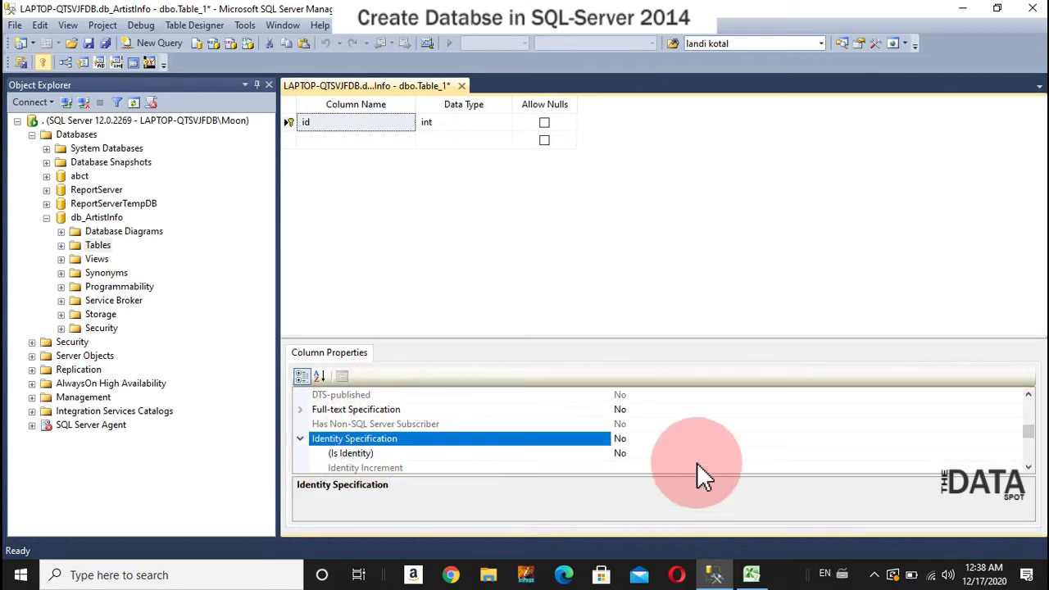
left_click(726, 454)
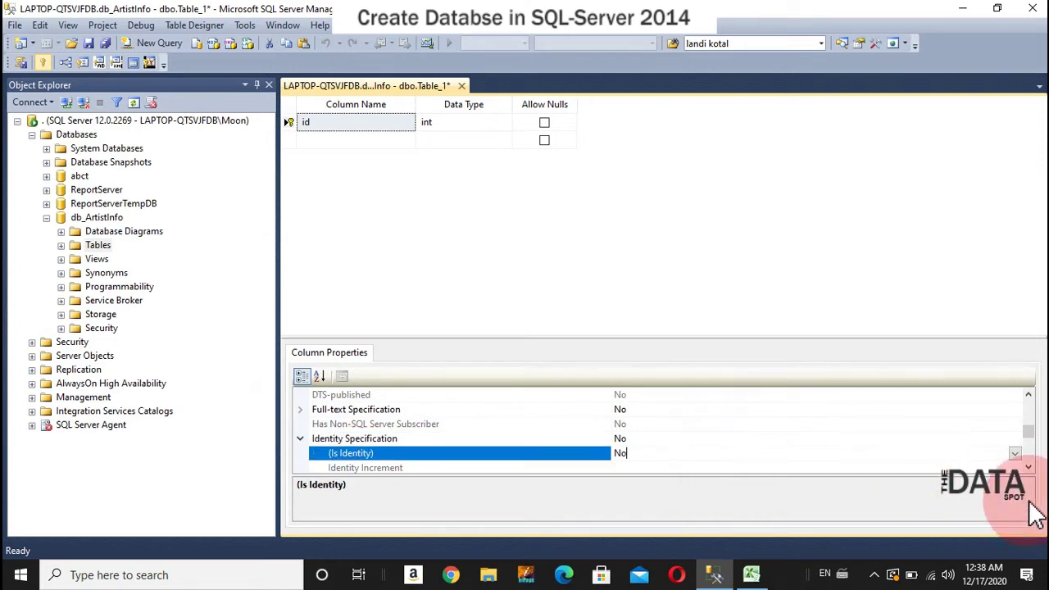
left_click(1015, 454)
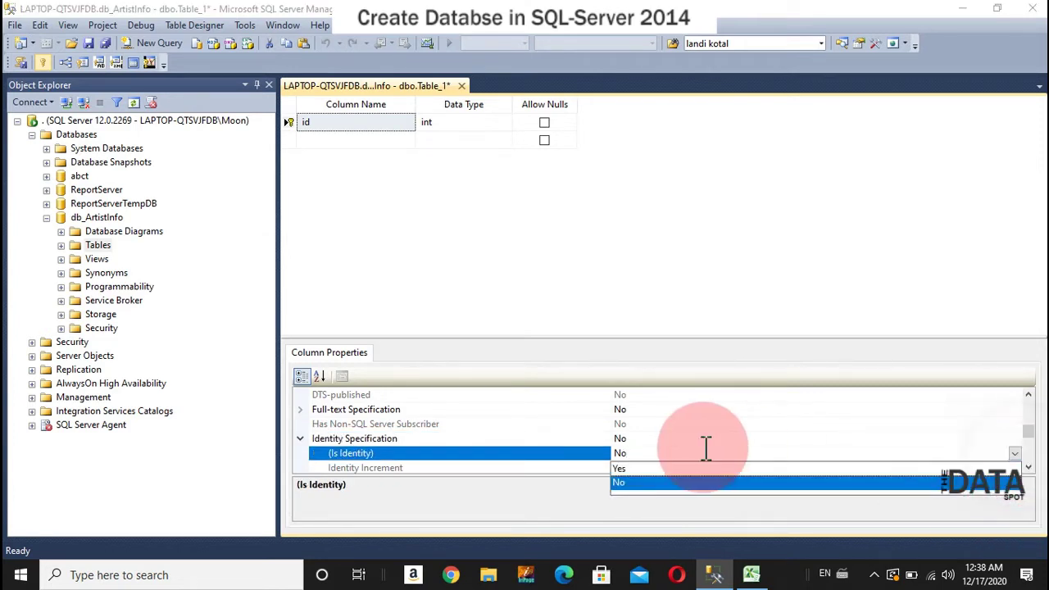
left_click(628, 471)
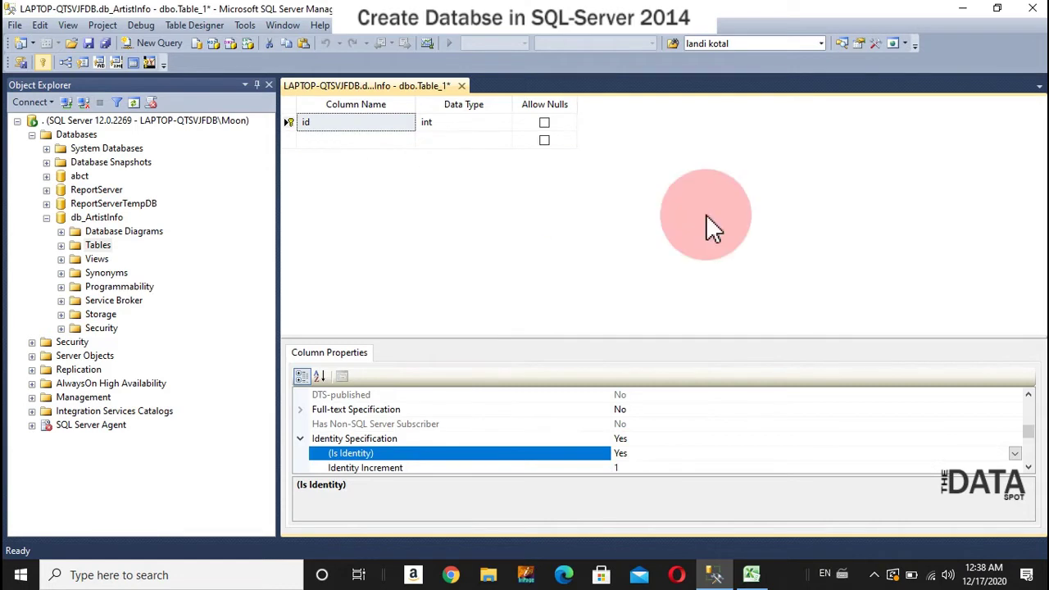
- Add an Application column with the datetime data type below the id column
left_click(348, 141)
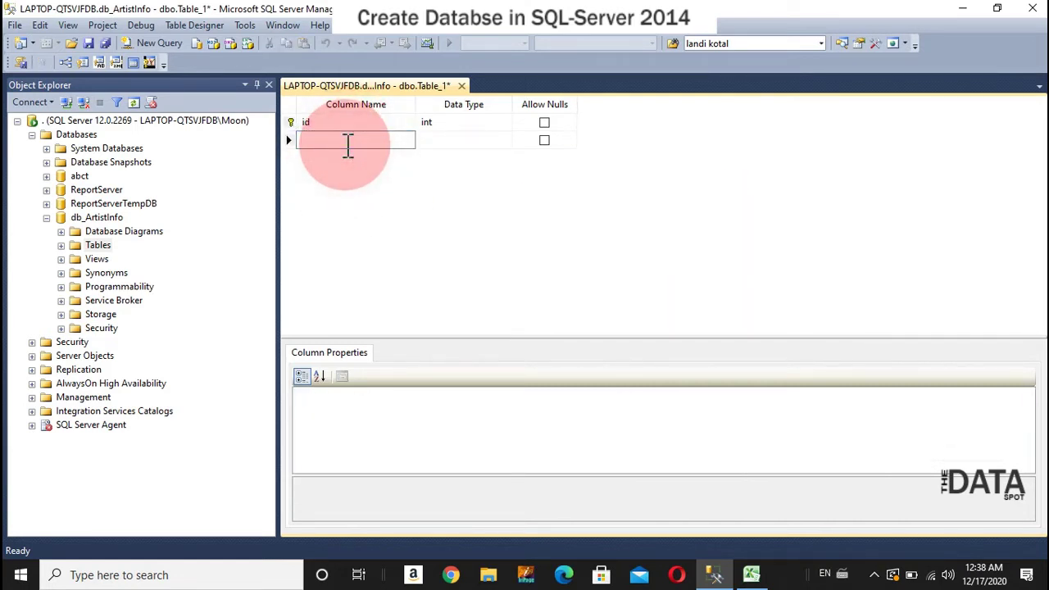
type("Application")
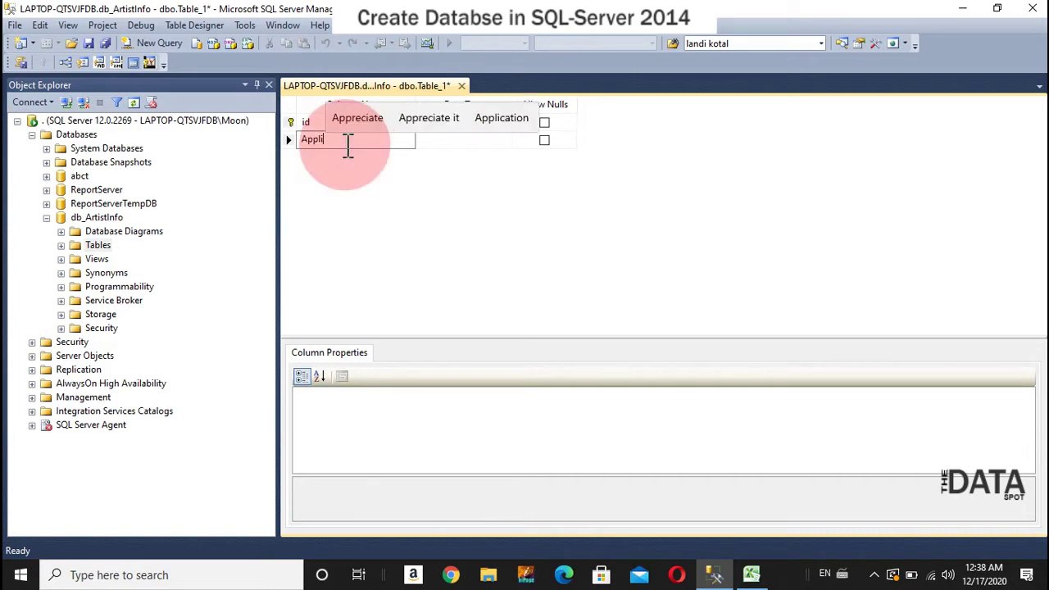
key("Tab")
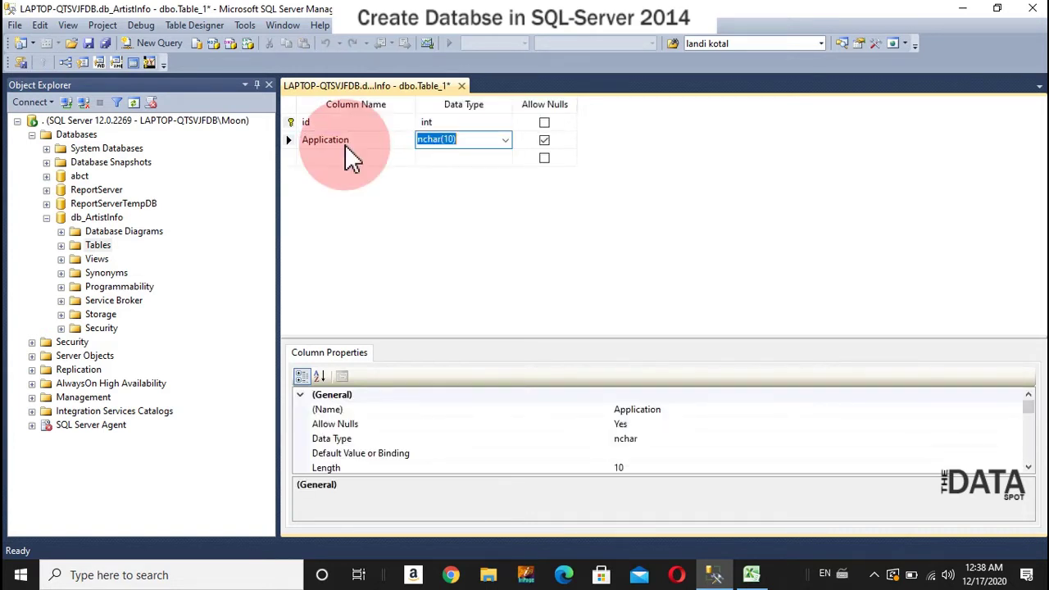
type("datetime")
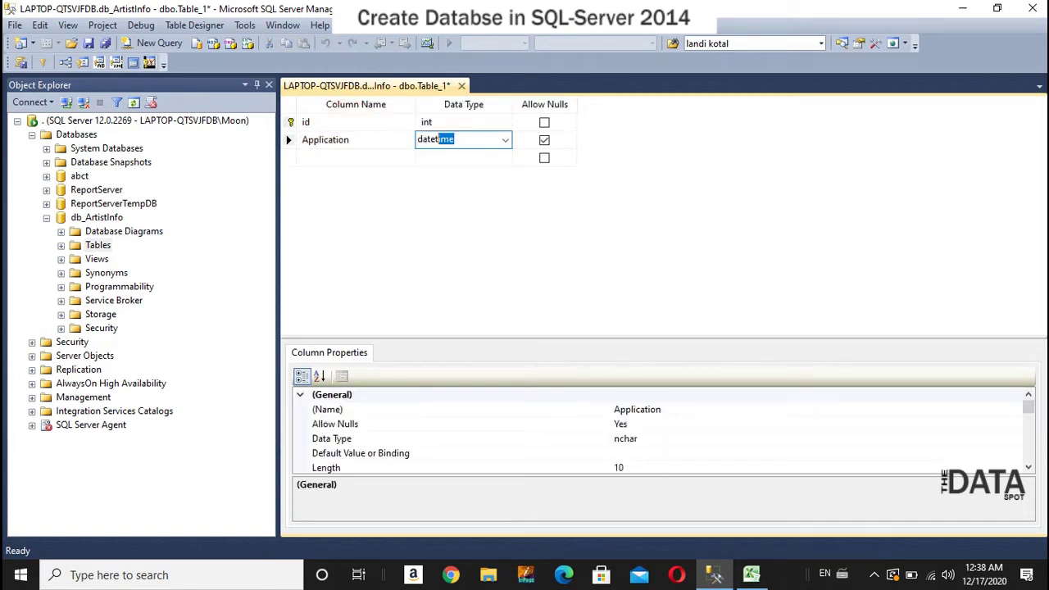
- Add a Name column below Application with the data type varchar(30)
left_click(345, 155)
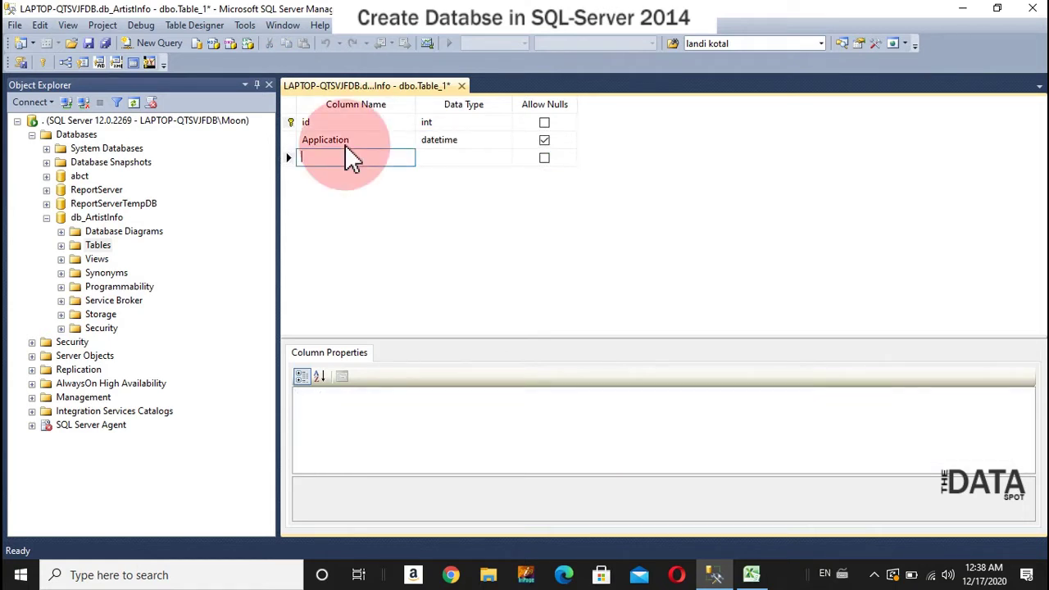
type("Name")
key("Tab")
type("varch")
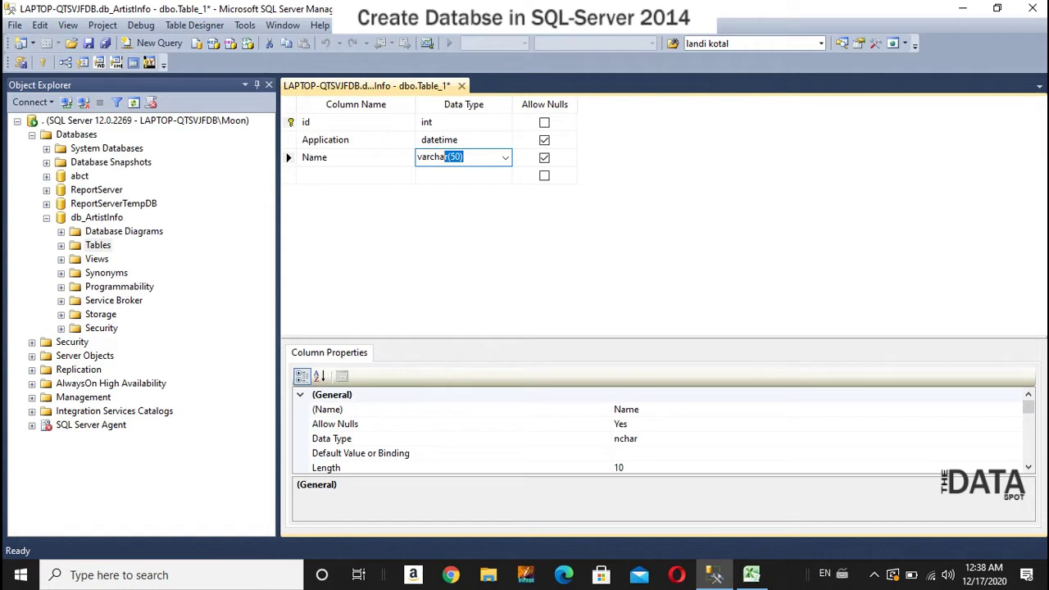
type("a")
left_click(456, 156)
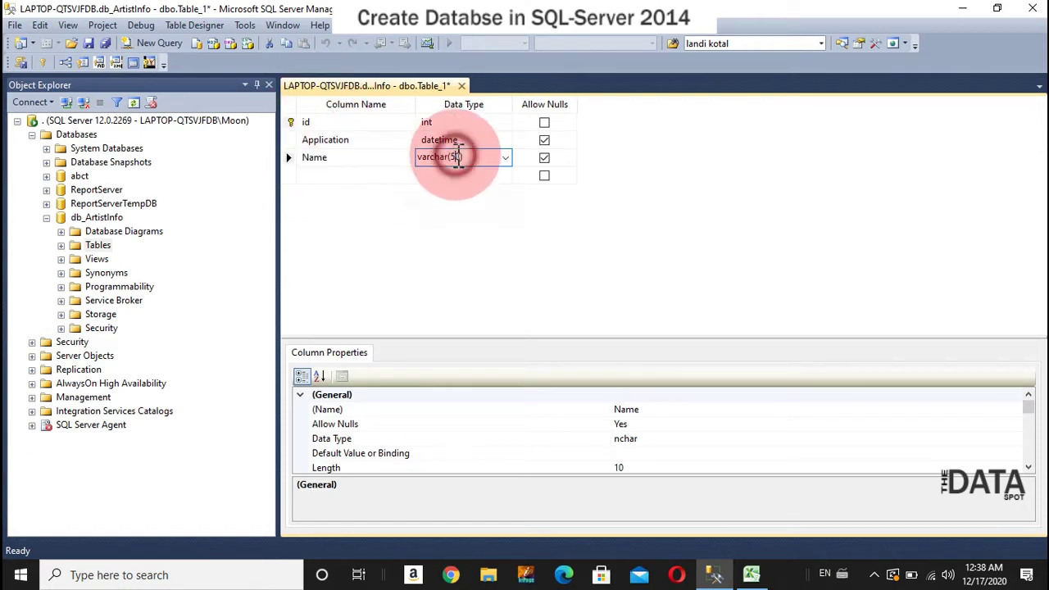
key("BackSpace")
key("BackSpace")
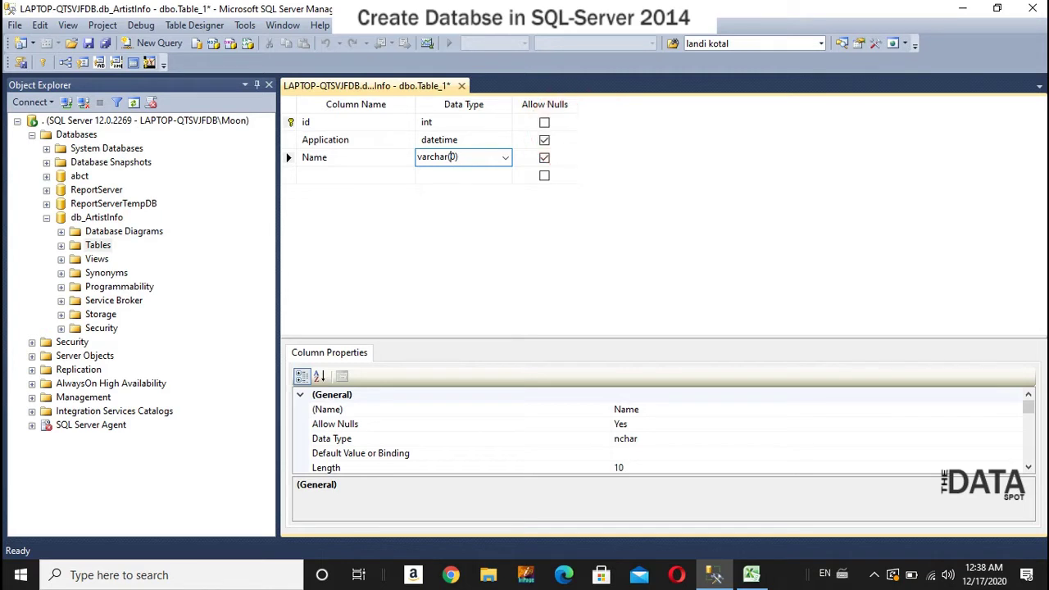
type("20")
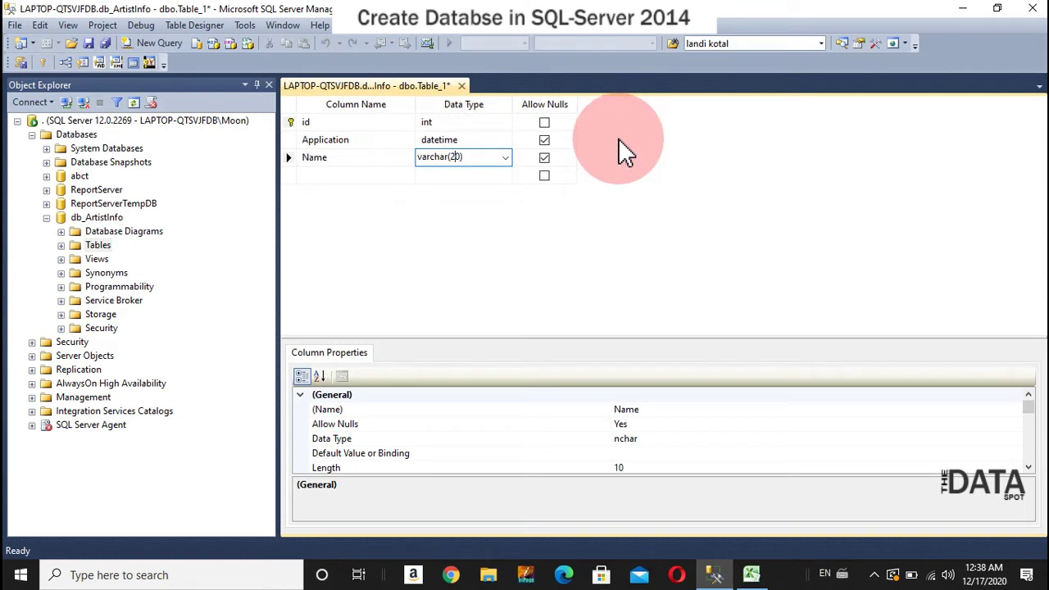
key("Delete")
key("BackSpace")
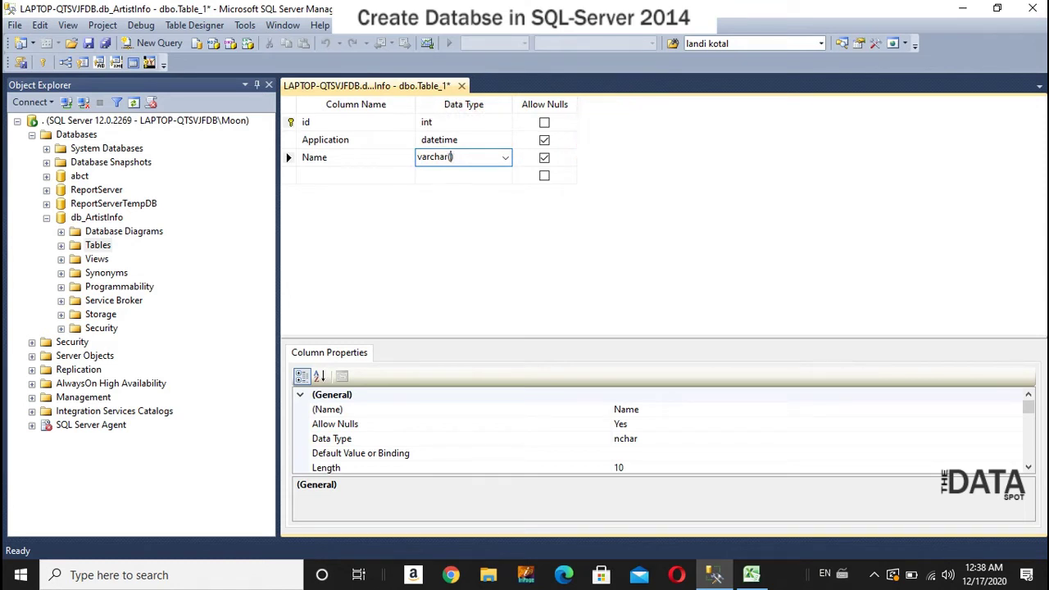
type("30")
- Add an FName column below Name with the data type varchar(30)
left_click(619, 140)
type("Fath")
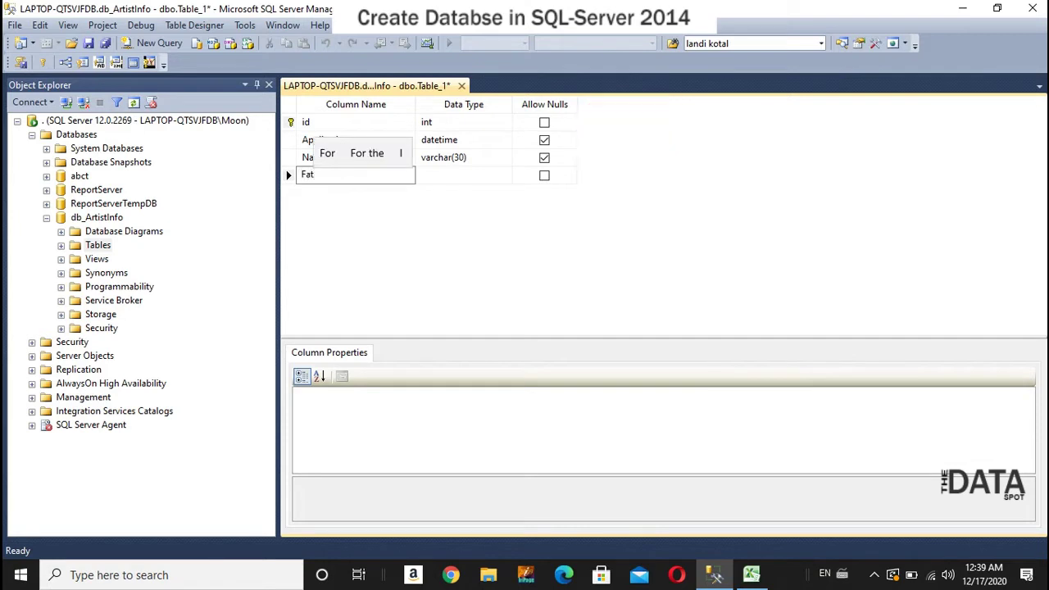
key("BackSpace")
key("BackSpace")
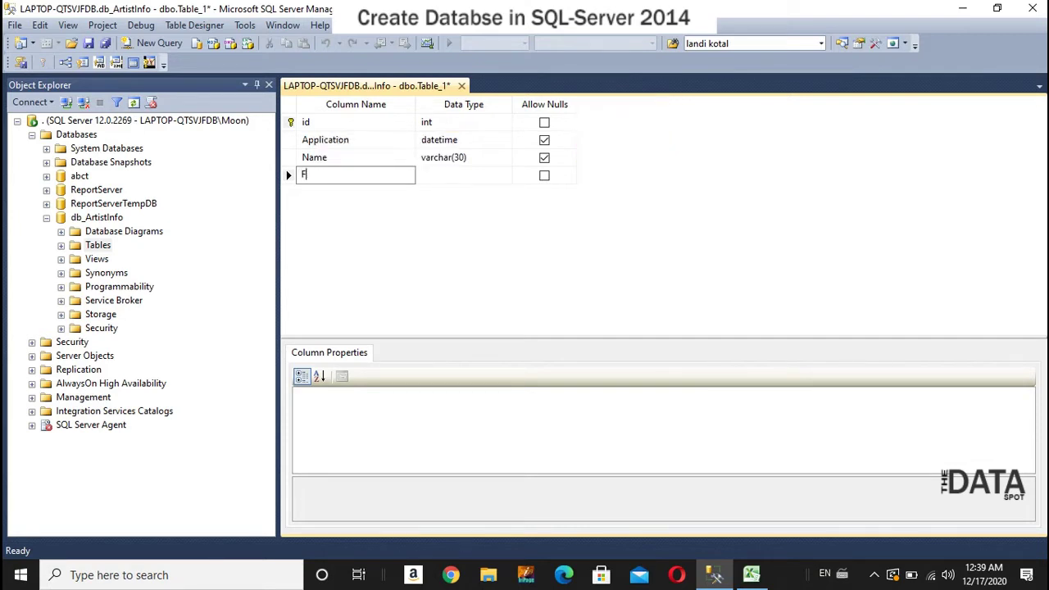
type("Name")
left_click(620, 141)
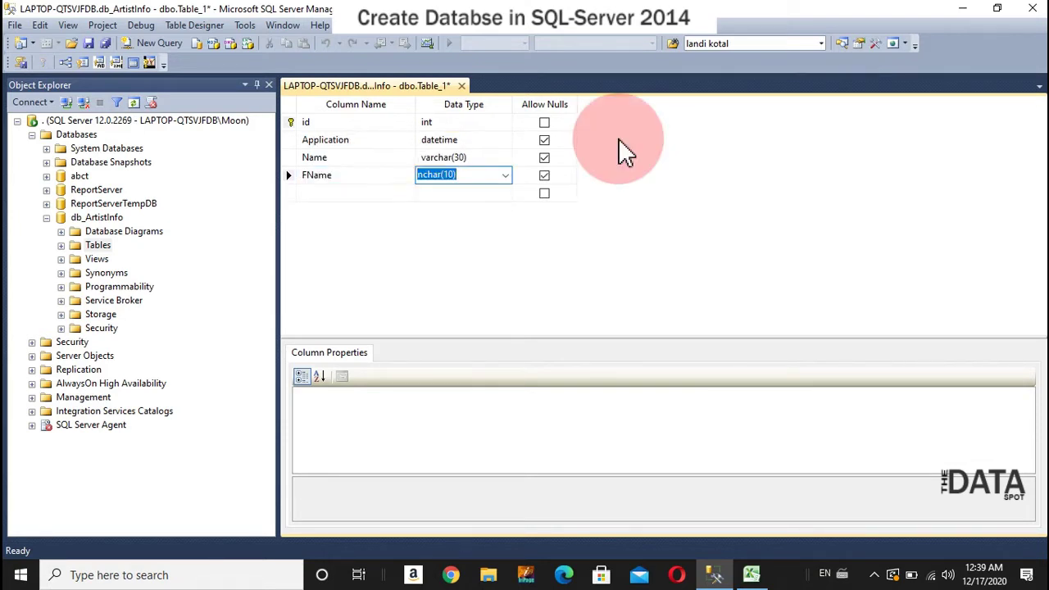
type("var")
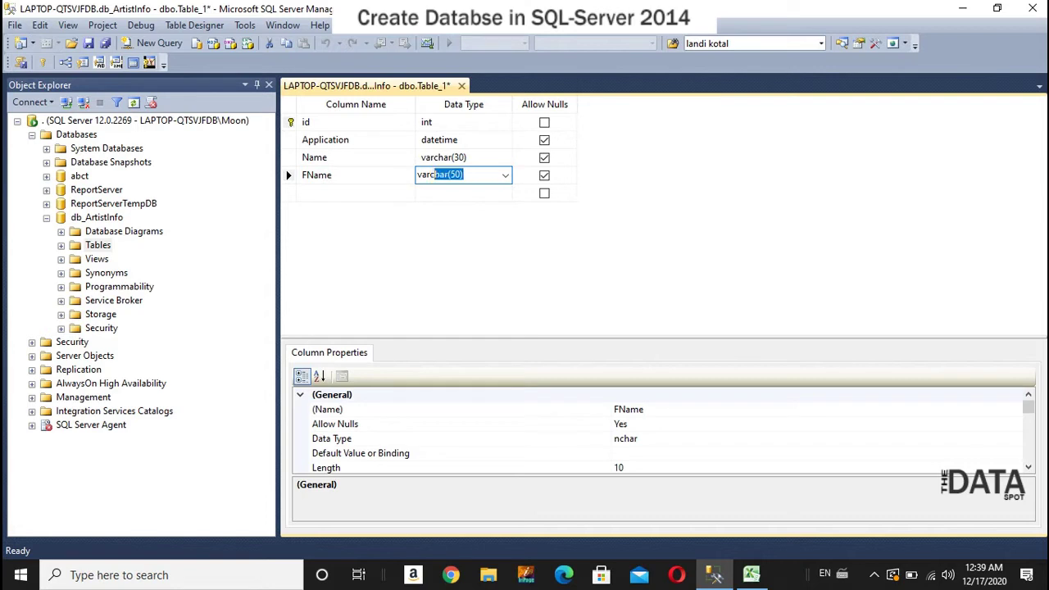
type("char(50)")
key("BackSpace")
type("3")
left_click(620, 141)
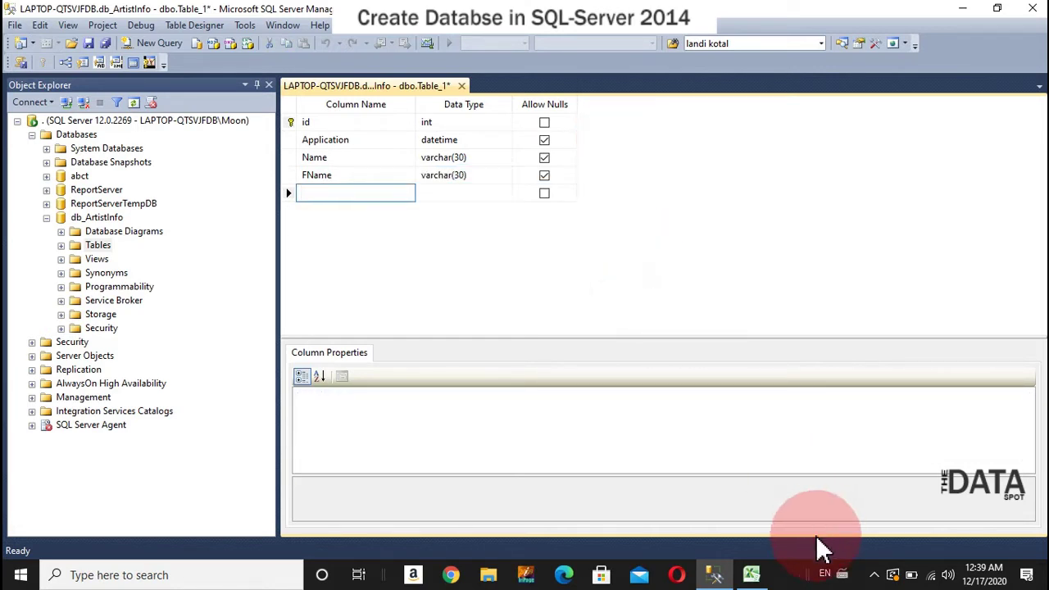
- Check the master table's field list in the Excel workbook and add a CNIC column below FName with the data type varchar(20)
left_click(751, 575)
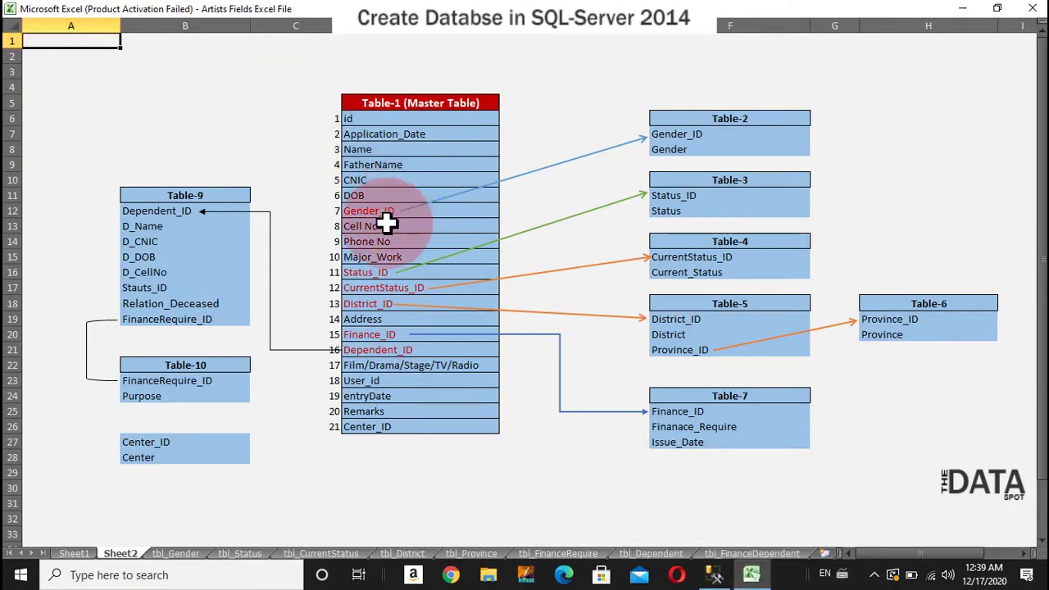
key("alt+Tab")
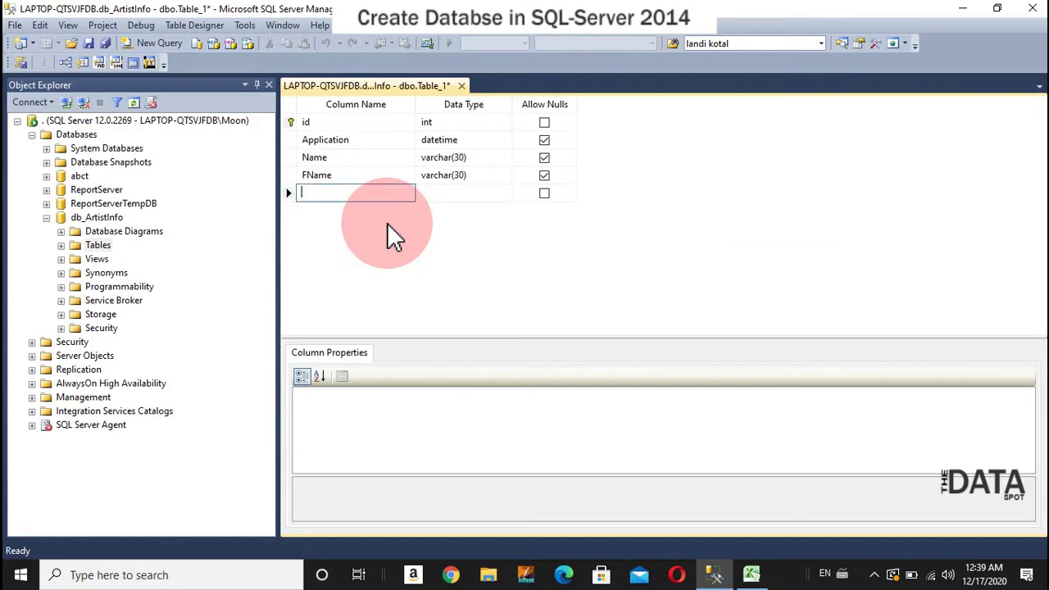
type("CNIC")
key("Tab")
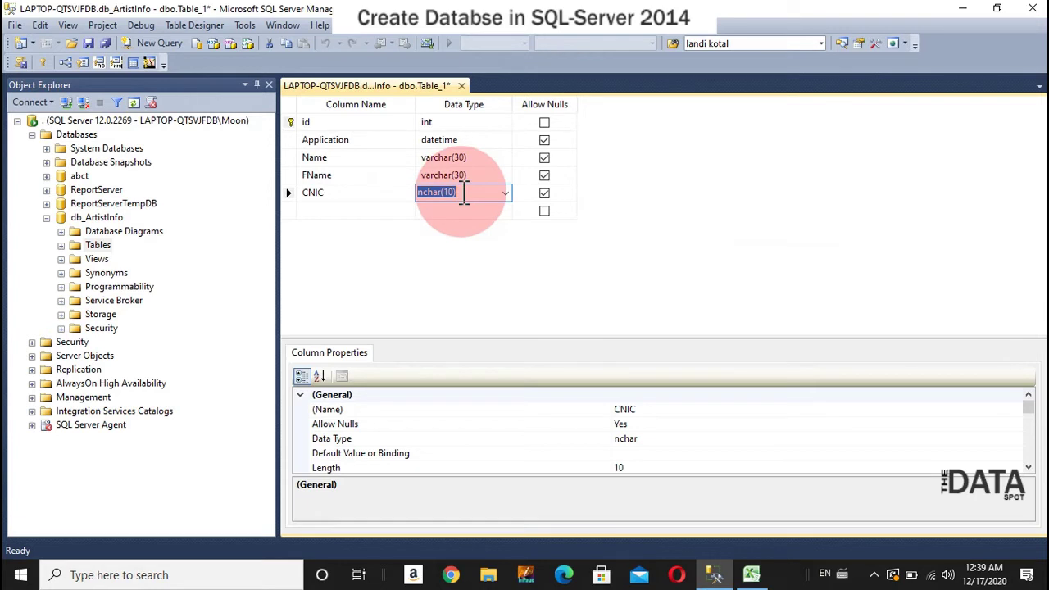
type("var")
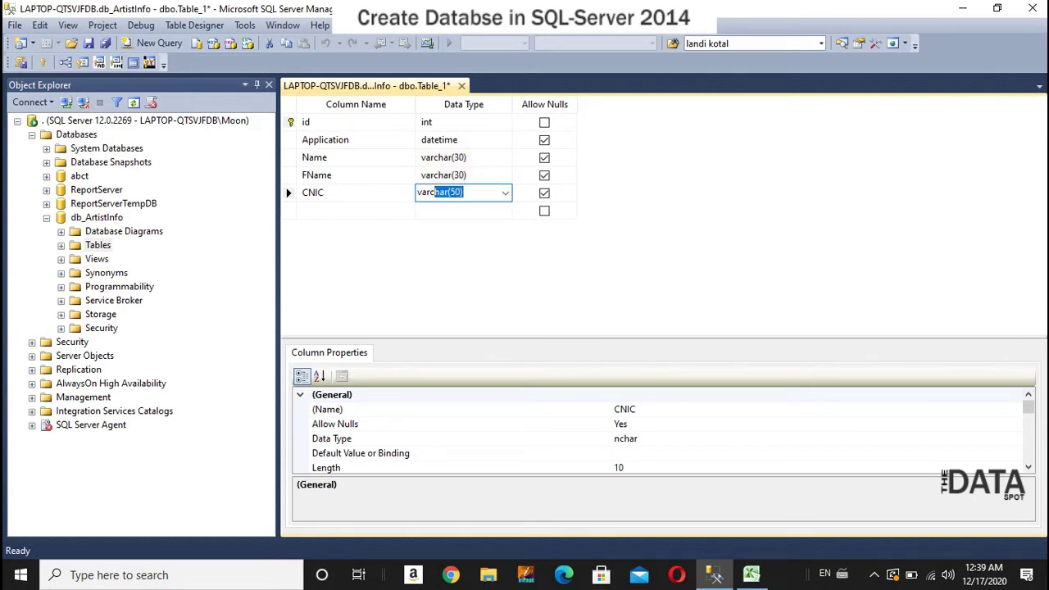
left_click(449, 192)
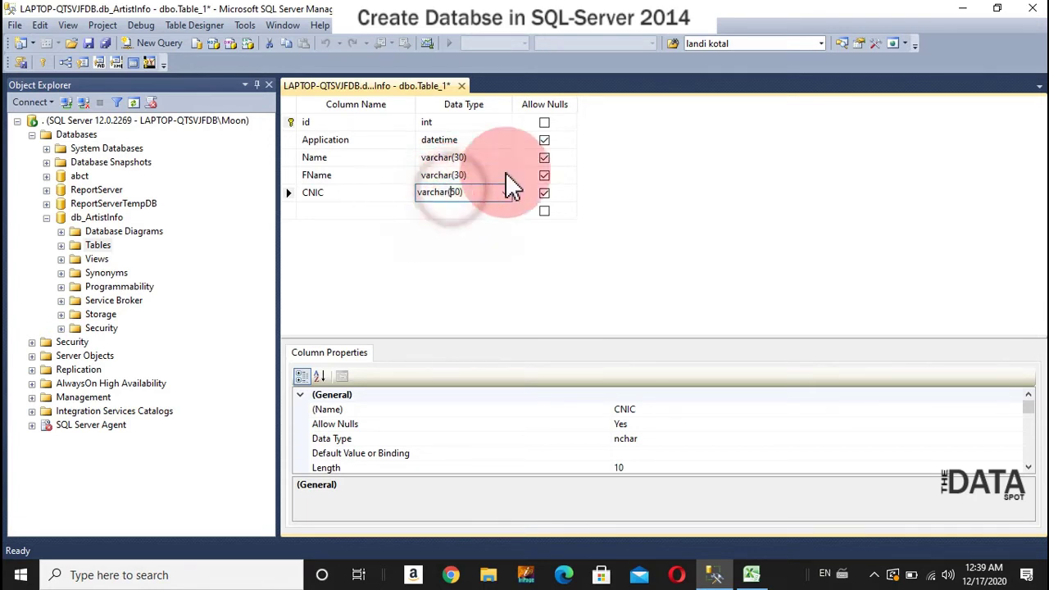
key("shift+Right")
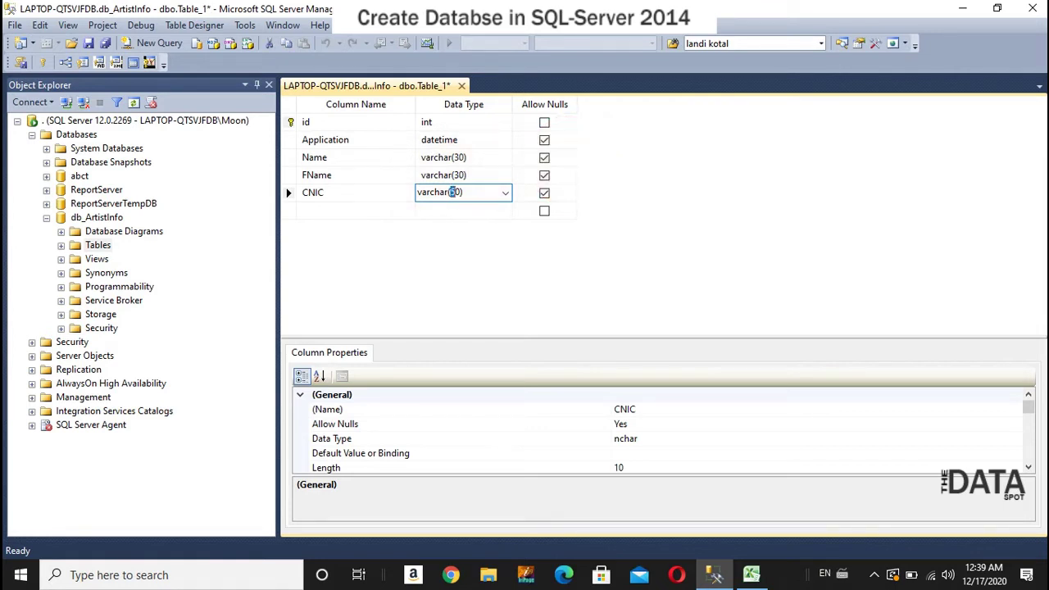
type("2")
left_click(578, 175)
- Add a DOB column below CNIC with the datetime data type
type("DOB")
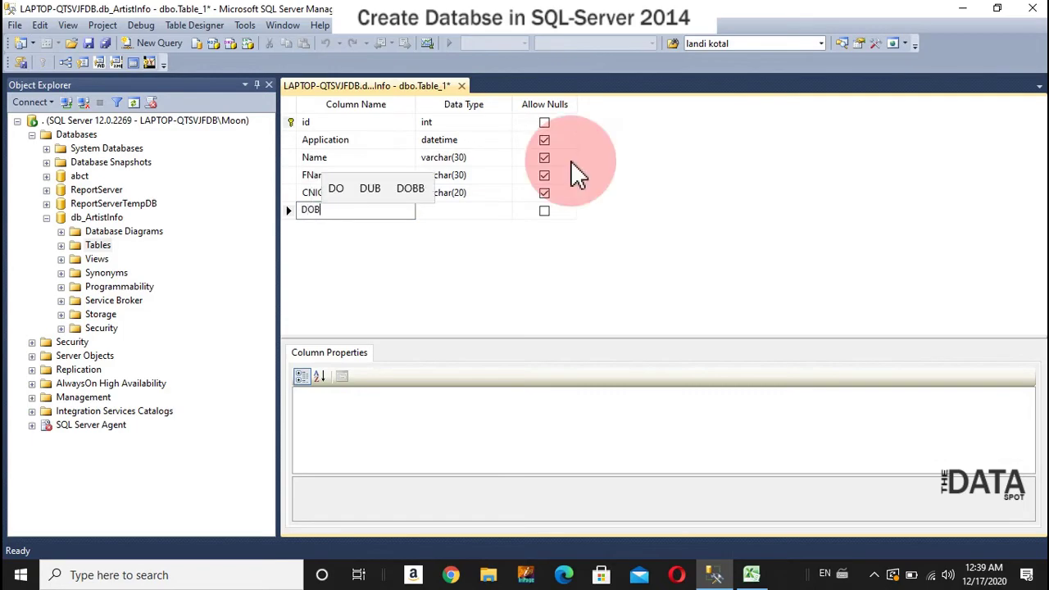
key("Tab")
type("da")
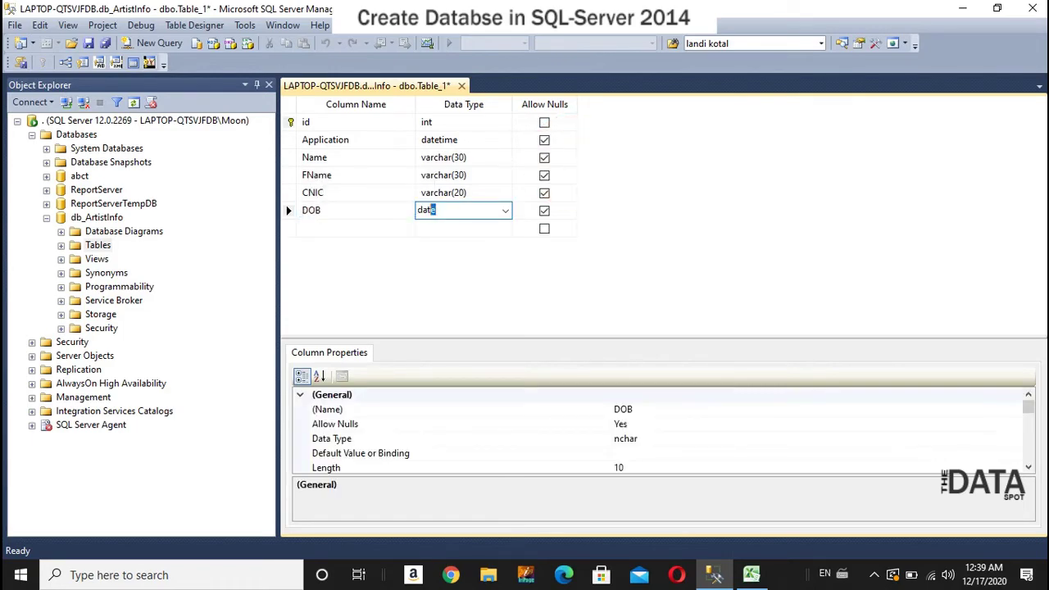
type("tetime")
key("Tab")
left_click(586, 159)
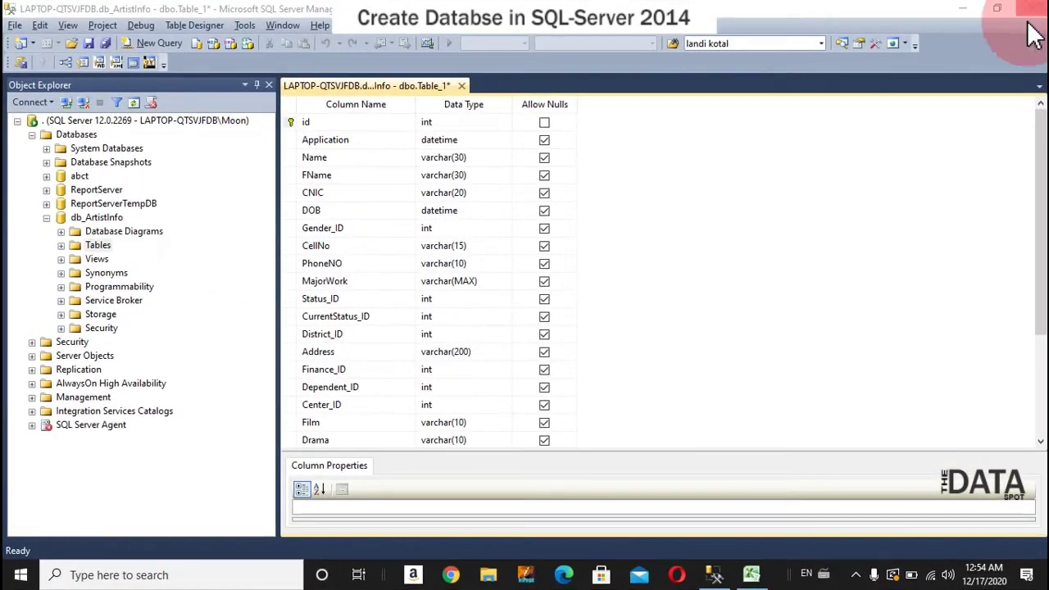
- Switch to the Excel workbook in full-screen view and examine the gender, status, current status and district lookup sheets behind the master table's ID fields
left_click(604, 285)
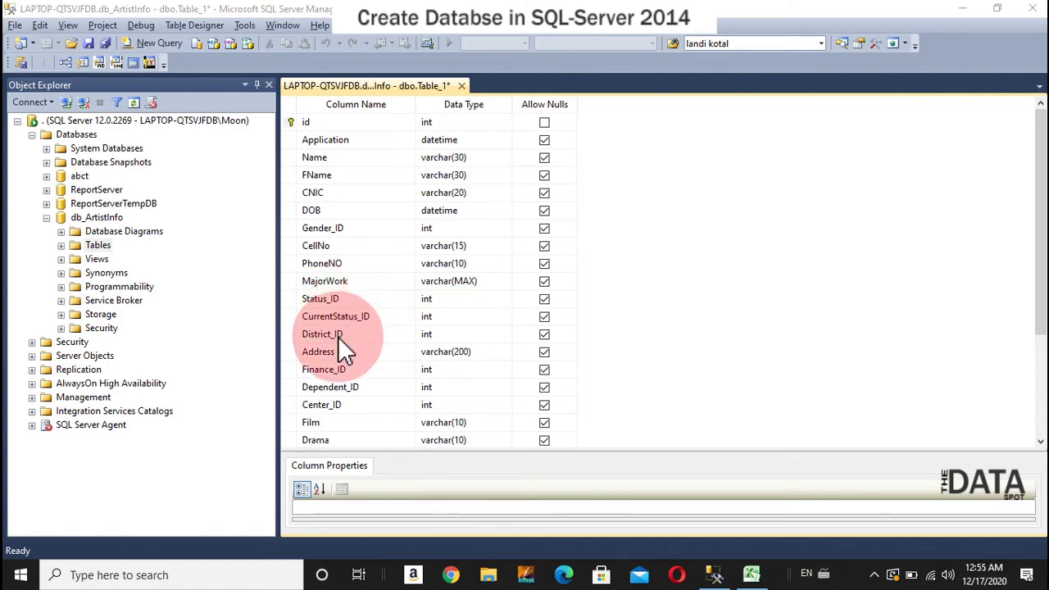
key("alt+Tab")
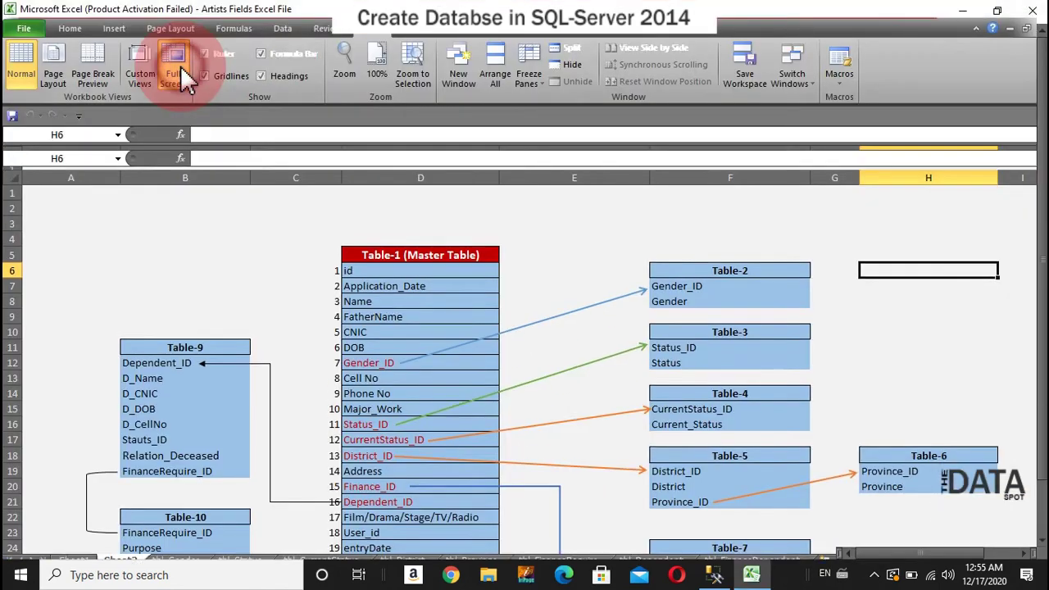
left_click(182, 69)
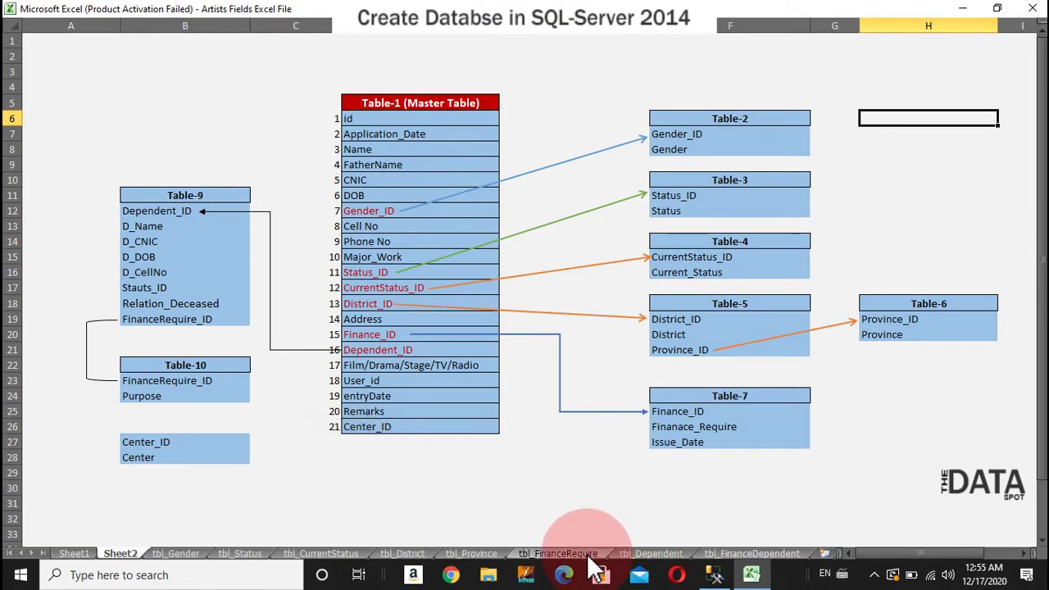
left_click(180, 555)
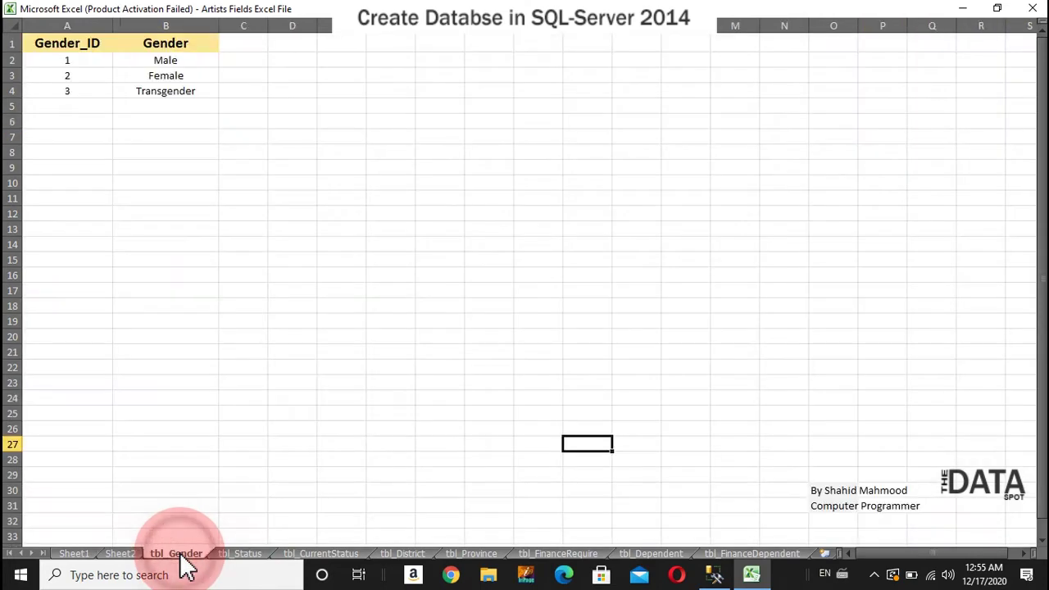
left_click(234, 557)
left_click(338, 558)
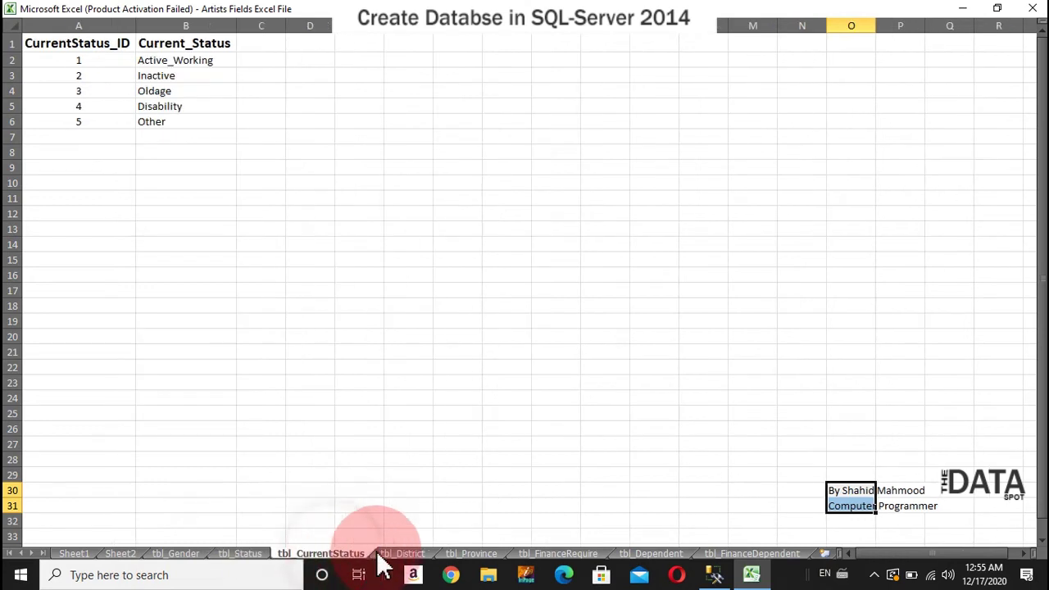
left_click(400, 555)
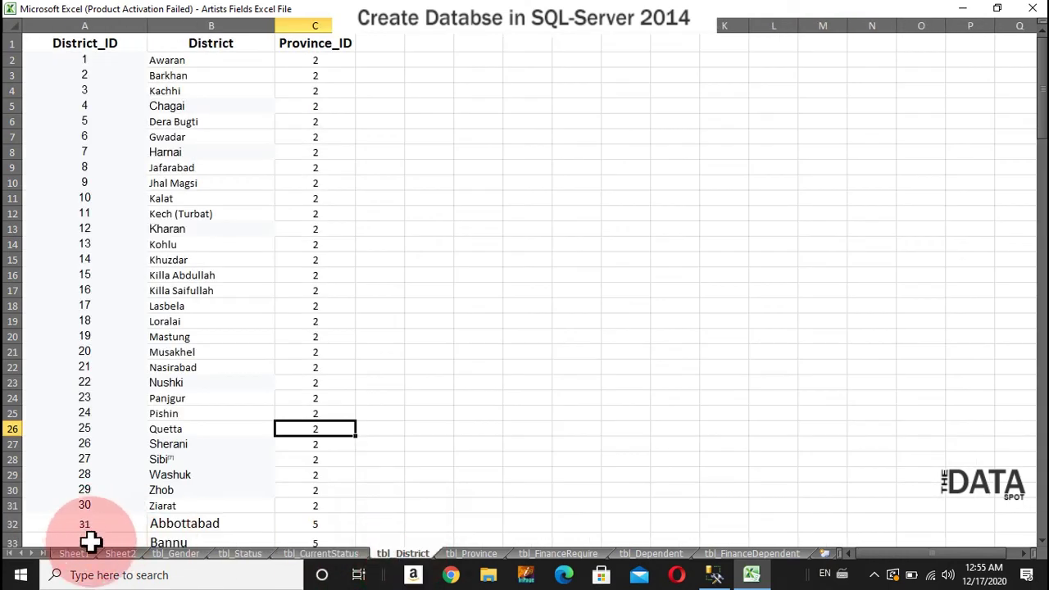
left_click(121, 555)
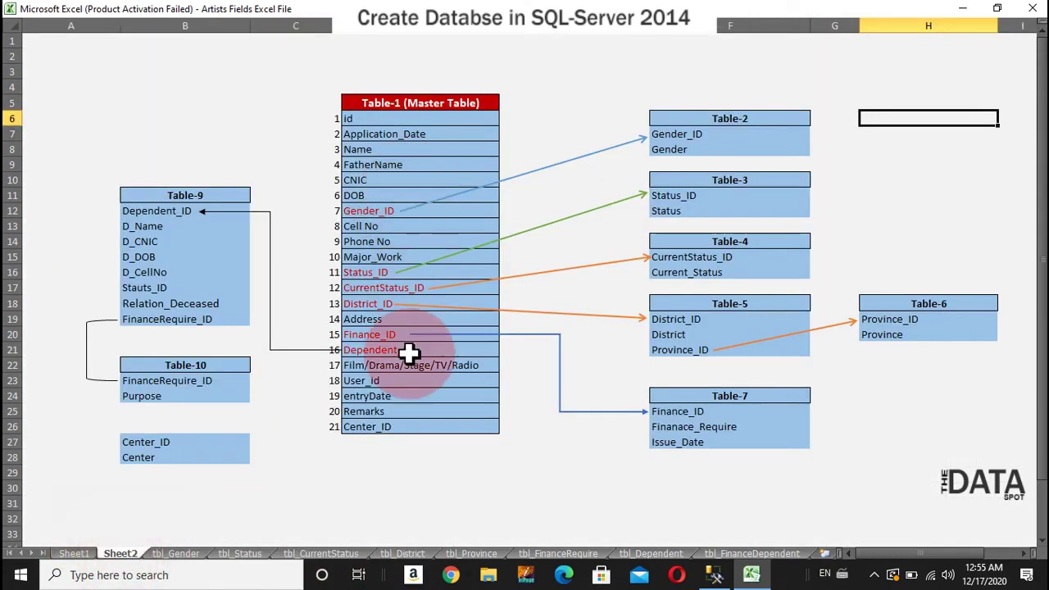
- Switch back to SQL Server Management Studio and review the table's remaining columns from Center_ID through Remarks
left_click(713, 576)
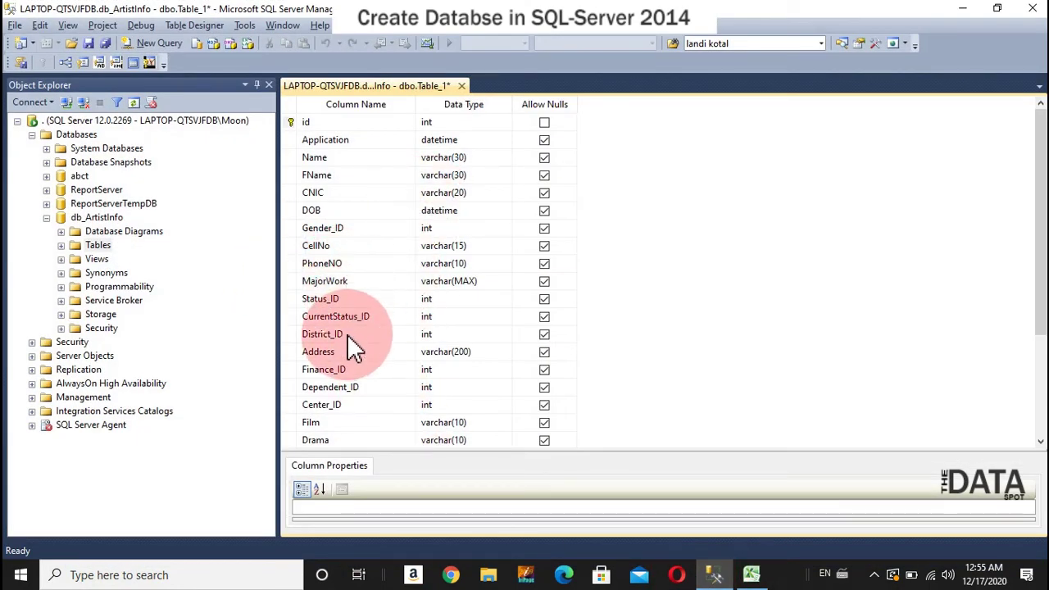
left_click(344, 405)
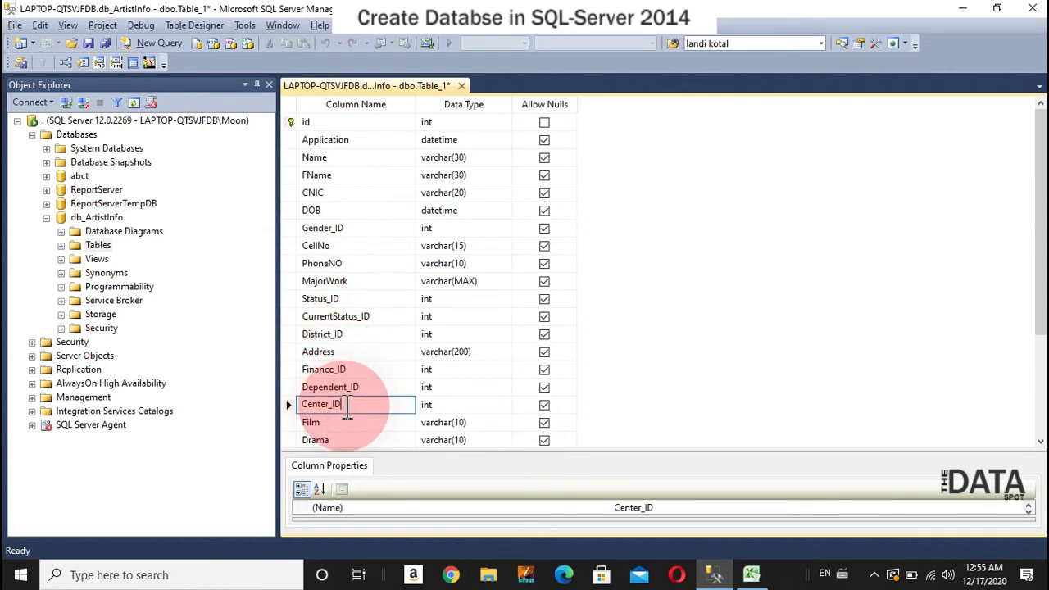
key("Down")
key("Down")
key("Down")
key("Down")
key("Down")
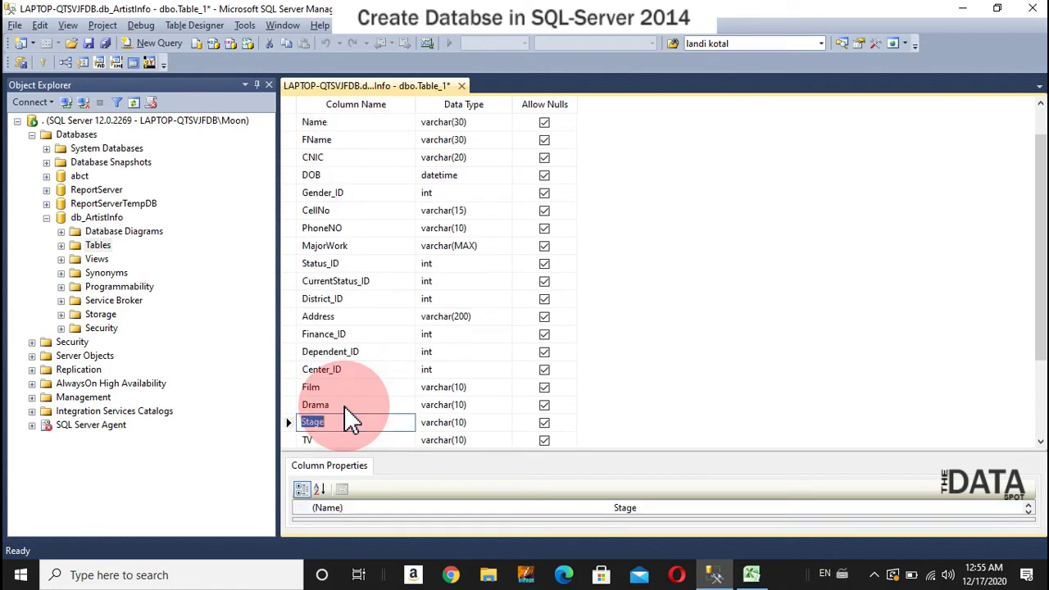
key("Down")
key("Down")
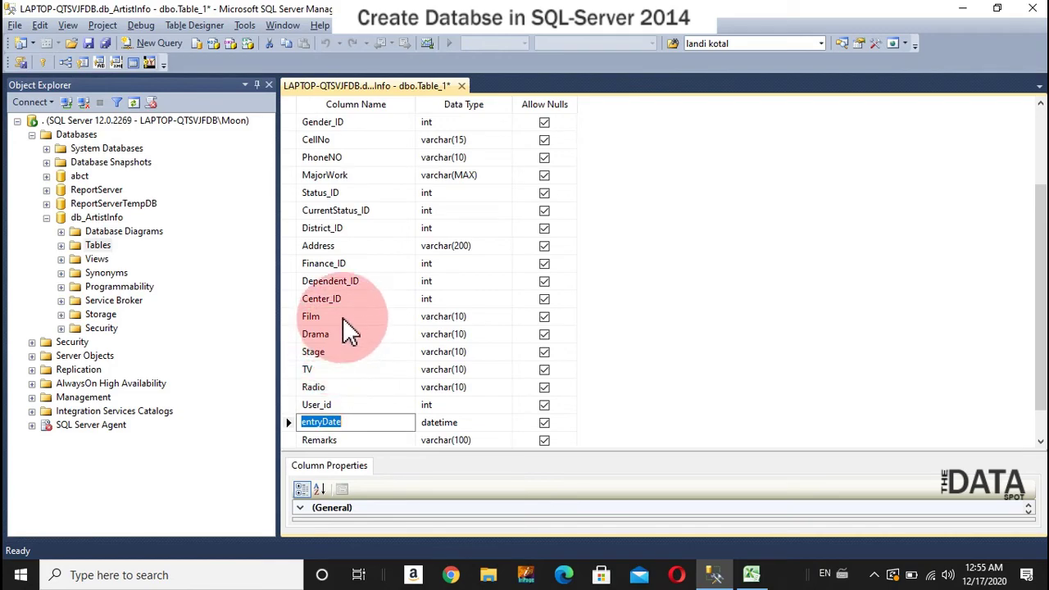
key("Up")
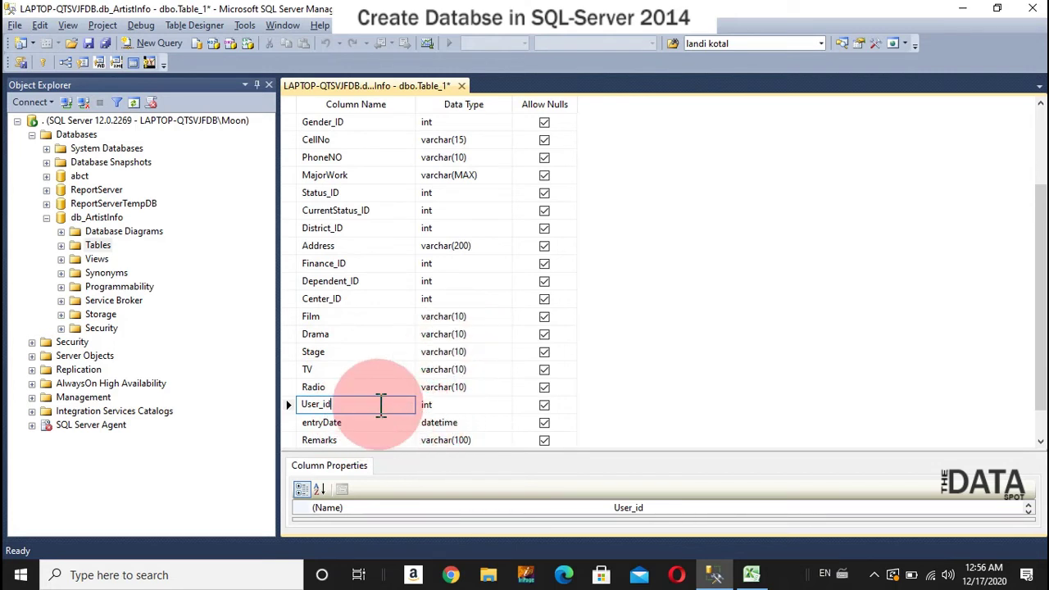
key("Down")
key("Down")
key("Down")
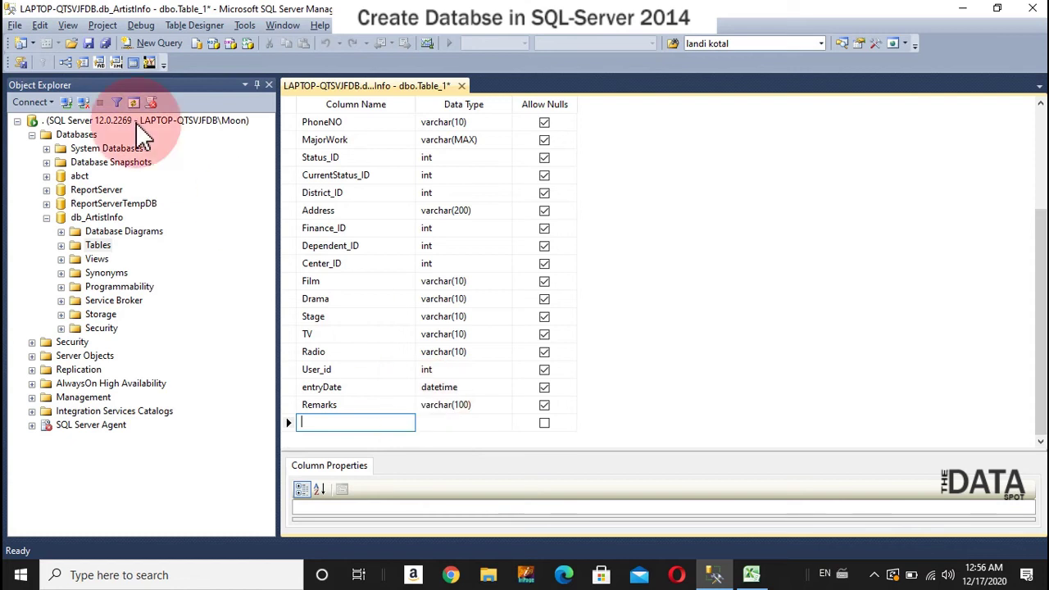
- Save the table design under the name tbl_MasterData
left_click(89, 43)
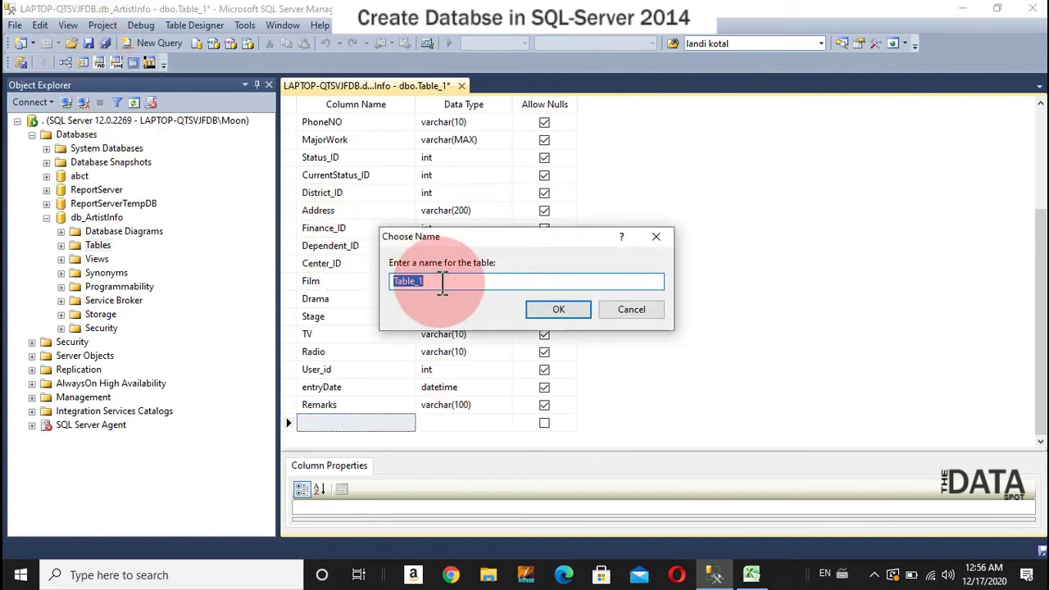
type("tbl")
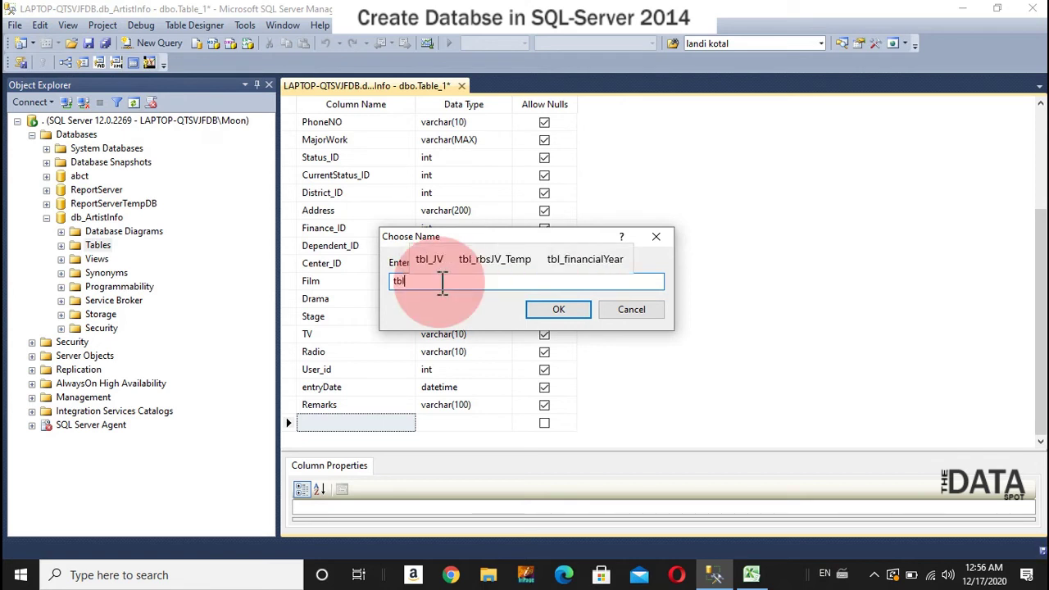
type("_")
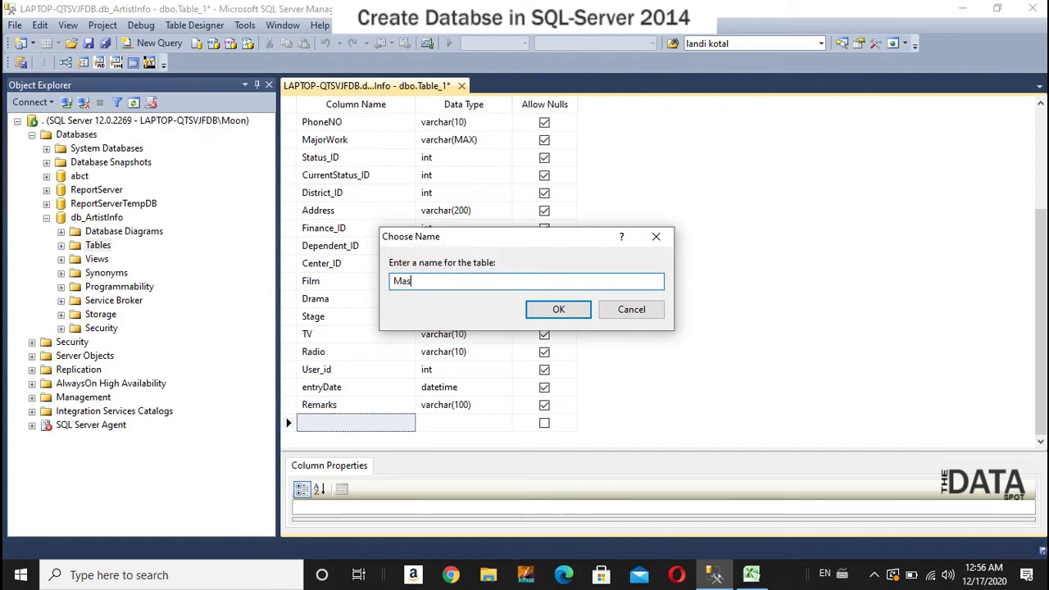
type("ter")
left_click(443, 283)
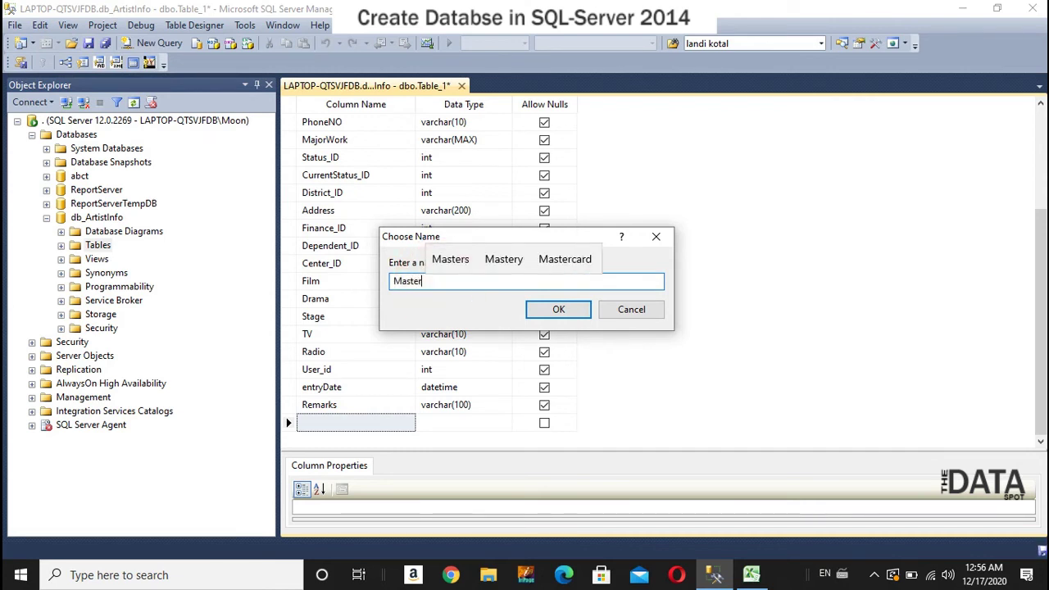
key("BackSpace")
key("BackSpace")
key("BackSpace")
key("BackSpace")
type("t")
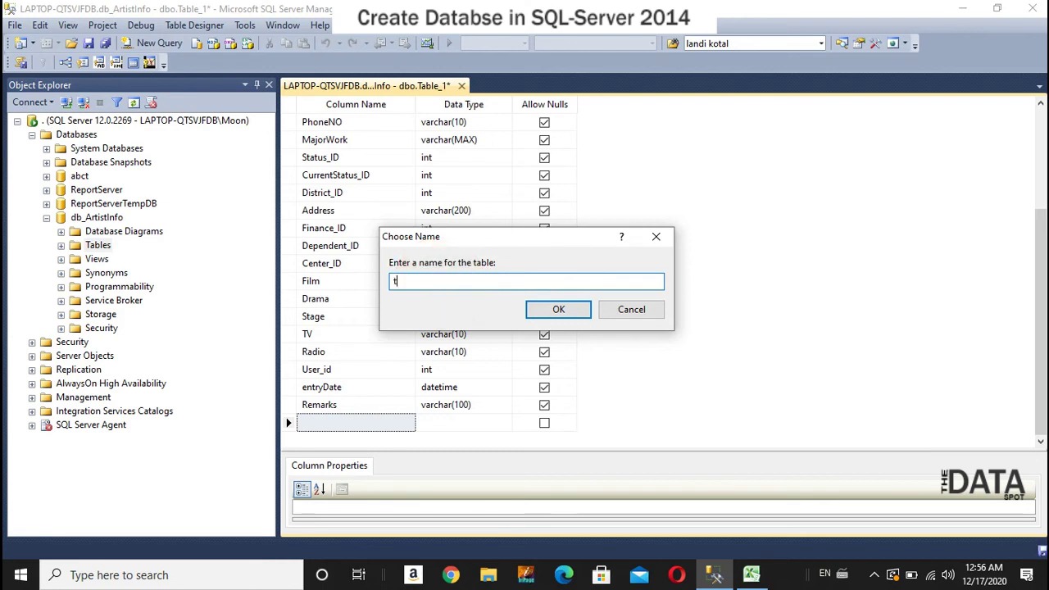
type("bl_")
left_click(442, 283)
type("A")
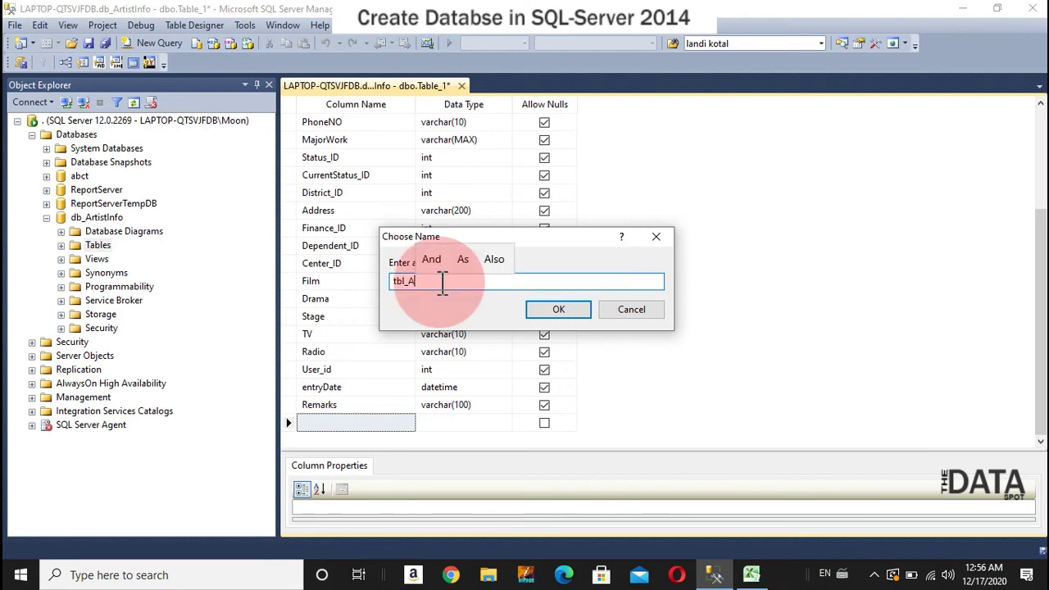
key("BackSpace")
type("MasterTab")
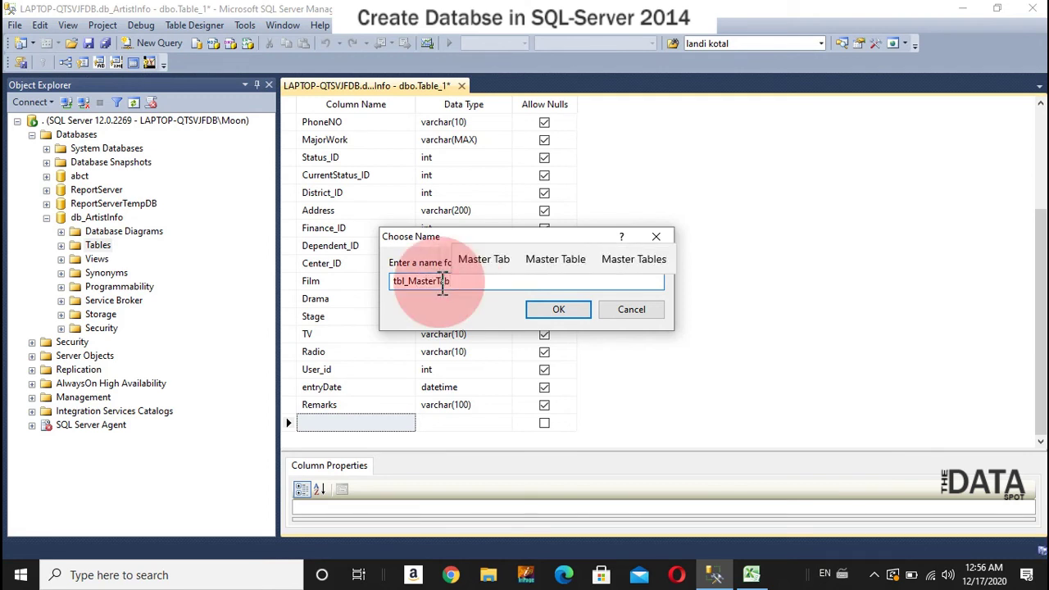
key("BackSpace")
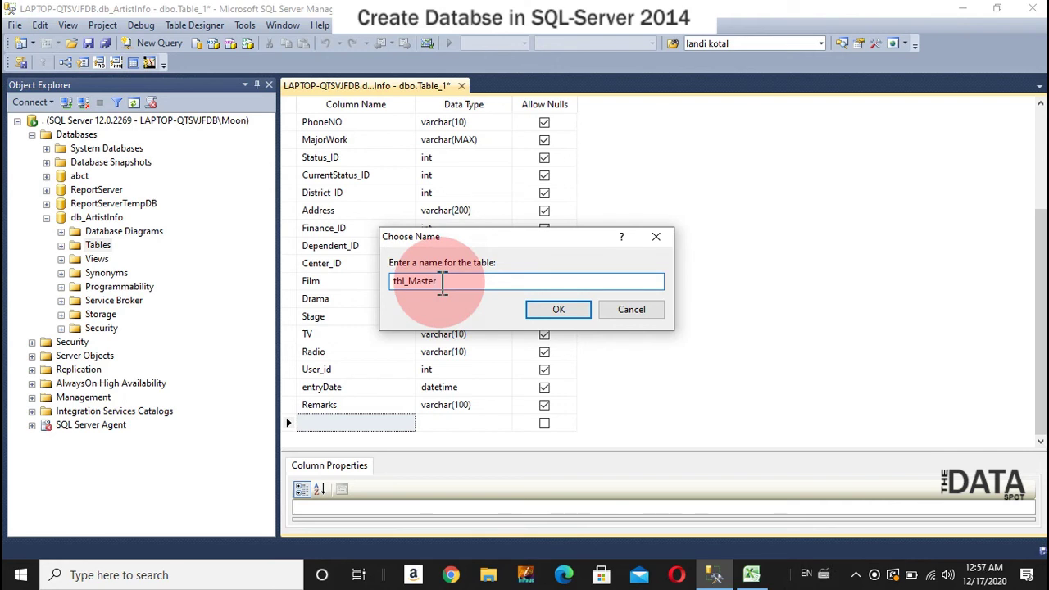
type("Data")
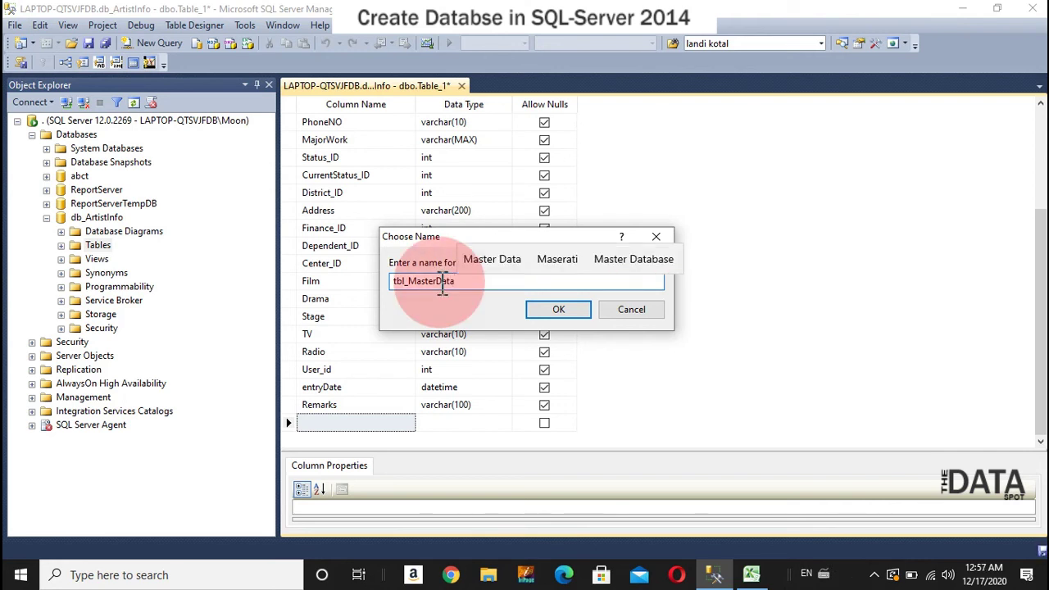
left_click(561, 310)
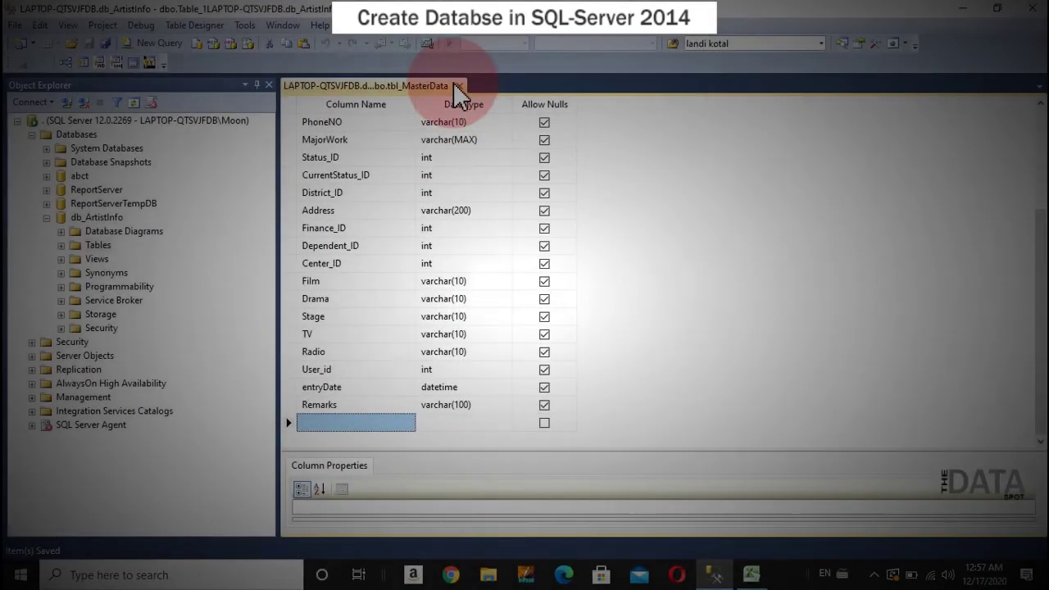
- Close the table designer and open the top 200 rows of dbo.tbl_MasterData in db_ArtistInfo for editing
left_click(461, 87)
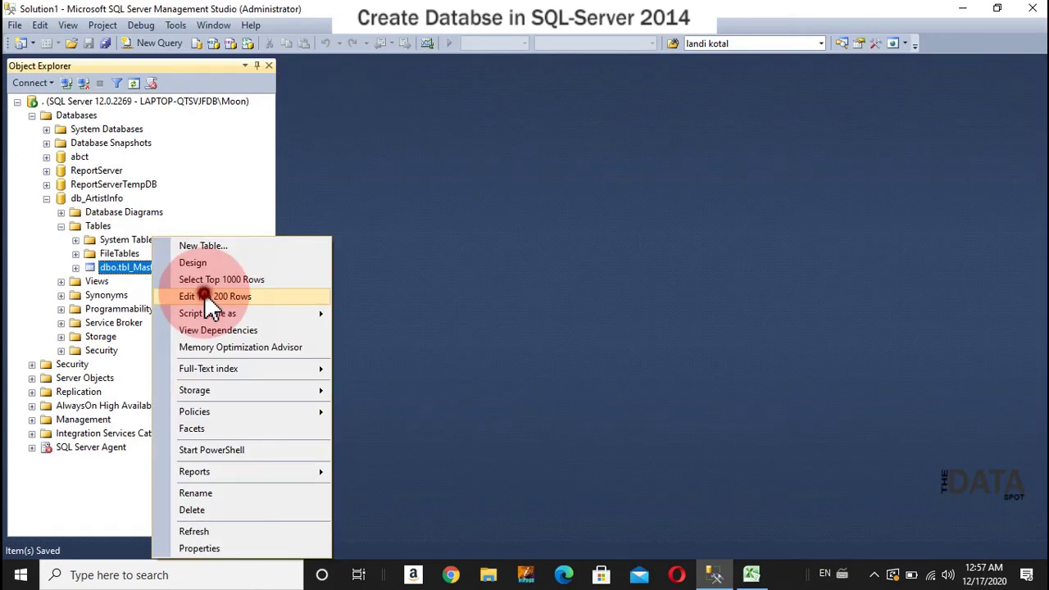
key("Escape")
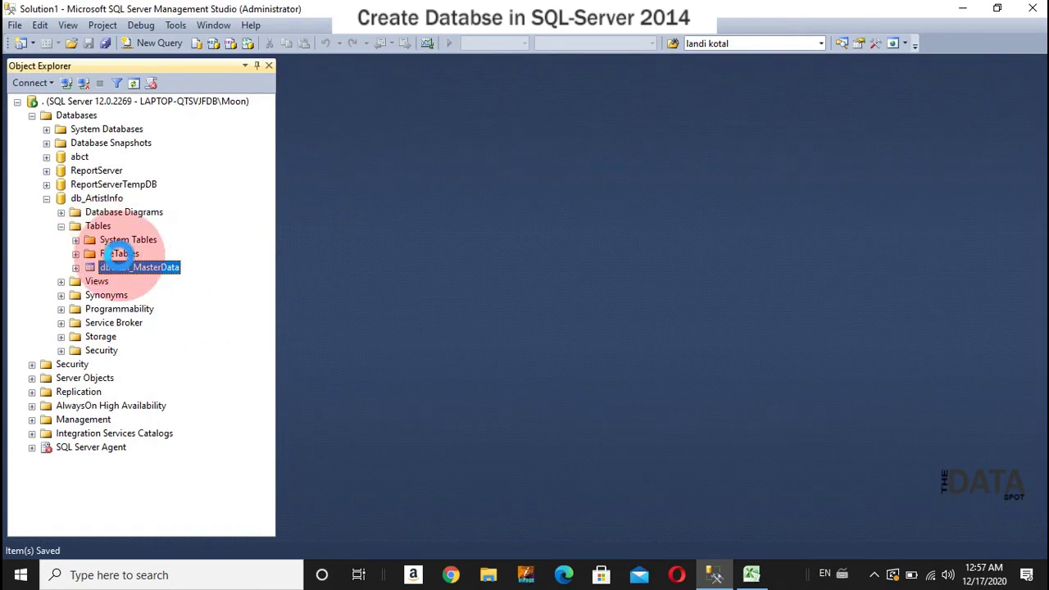
left_click(152, 270)
left_click(197, 279)
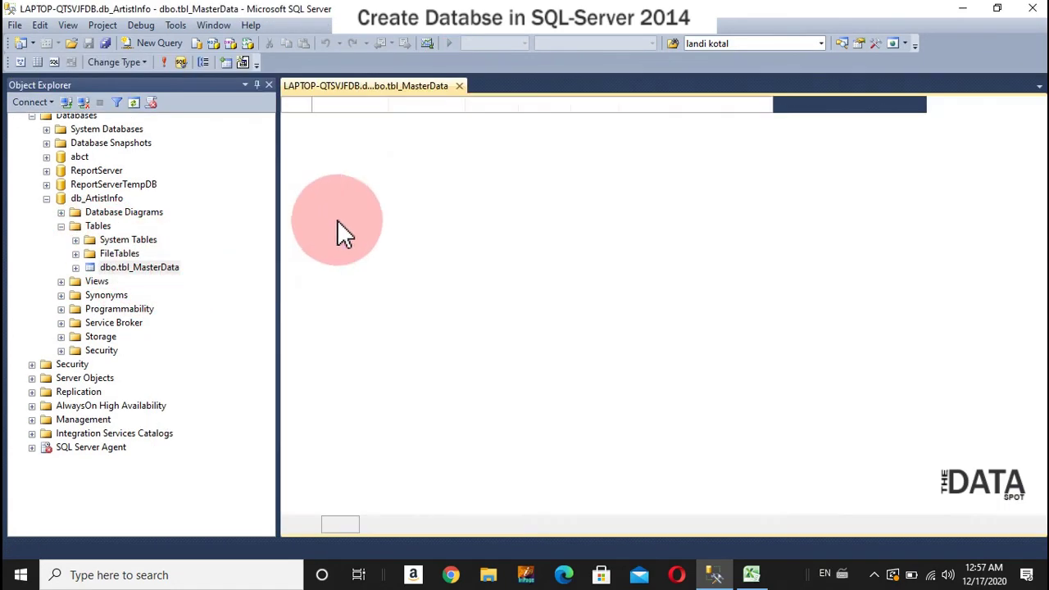
- Review the columns of the tbl_MasterData data grid from id through Remarks and return to the id cell
left_click(334, 125)
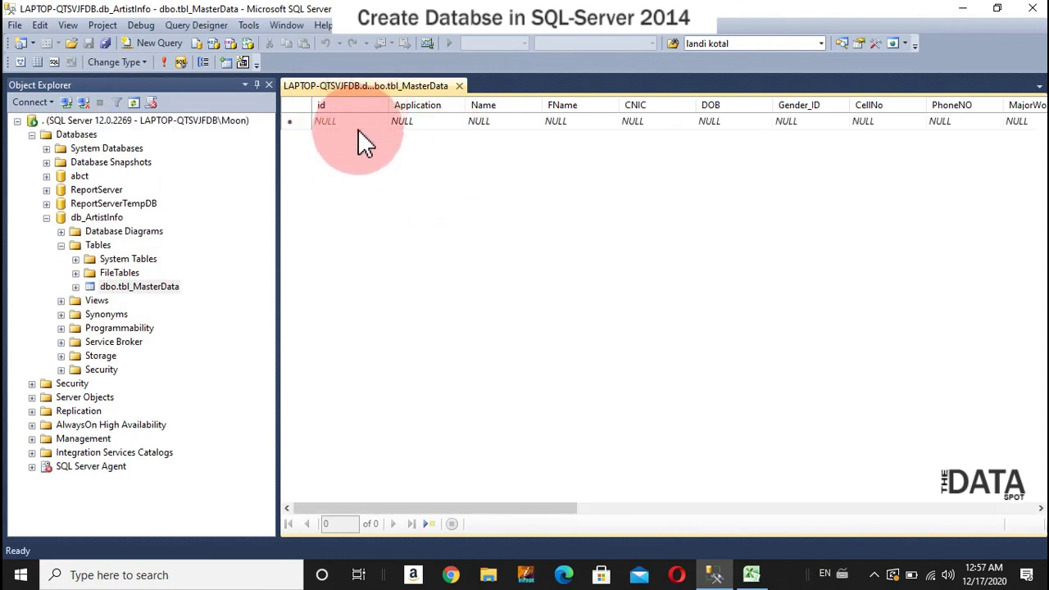
left_click(461, 87)
key("Left")
key("Left")
key("Left")
key("Left")
key("Left")
key("Left")
key("Left")
key("Left")
key("Left")
key("Left")
key("Left")
key("Left")
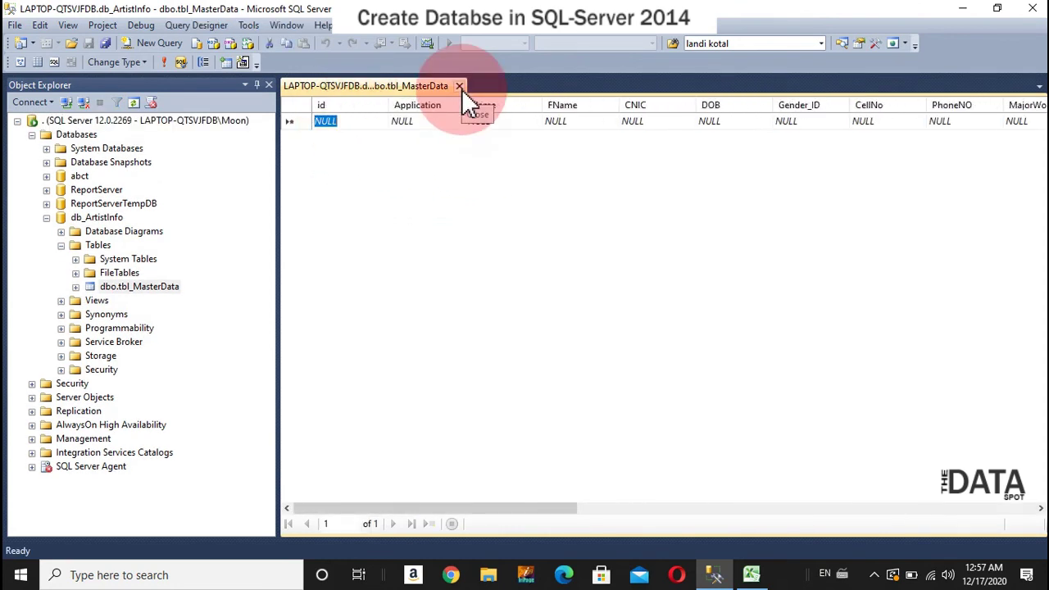
key("Right")
key("Right")
key("Right")
key("Right")
key("Right")
key("Right")
key("Right")
key("Right")
key("Right")
key("Right")
key("Right")
key("Right")
key("Right")
key("Right")
key("Right")
key("Right")
key("Right")
key("Right")
key("Right")
key("Right")
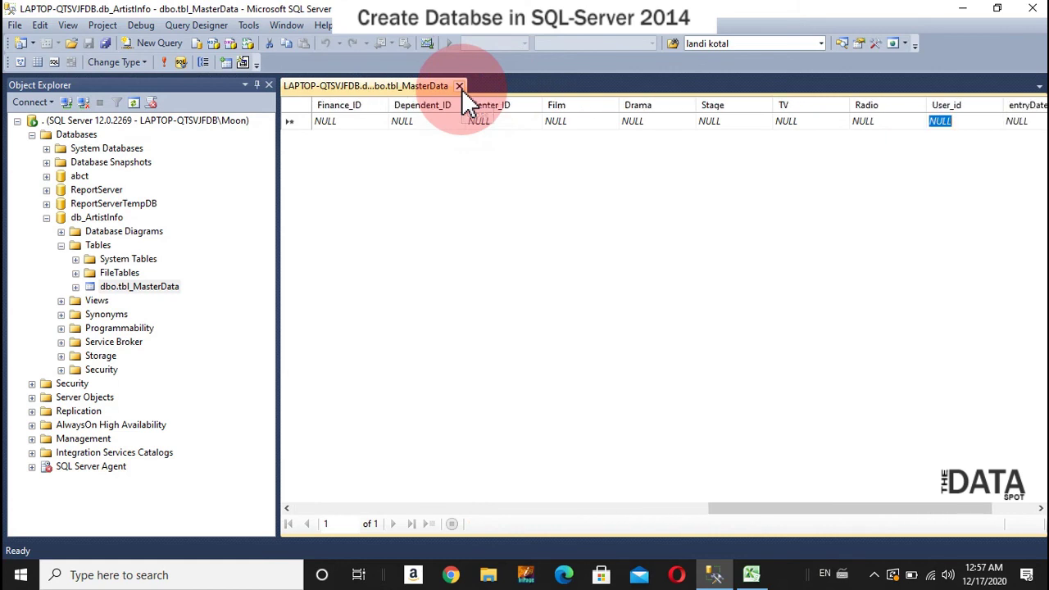
key("Right")
key("Right")
key("Right")
key("Left")
key("Left")
key("Left")
key("Left")
key("Left")
key("Left")
key("Left")
key("Left")
key("Left")
key("Left")
key("Left")
key("Left")
key("Left")
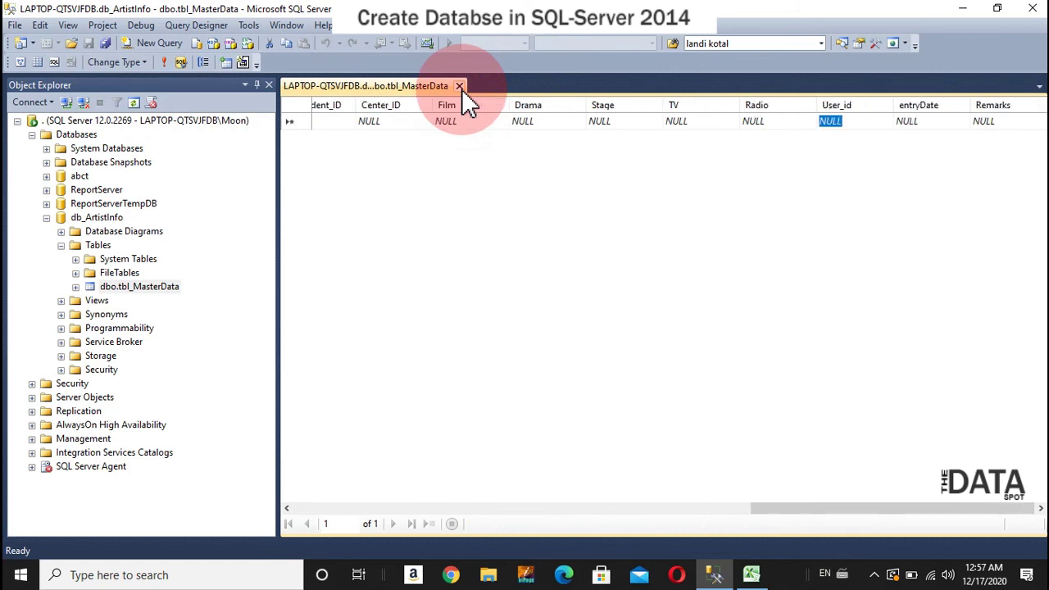
key("Left")
key("Left")
key("Left")
key("Left")
key("Left")
key("Left")
key("Left")
key("Left")
key("Left")
key("Left")
key("Left")
key("Left")
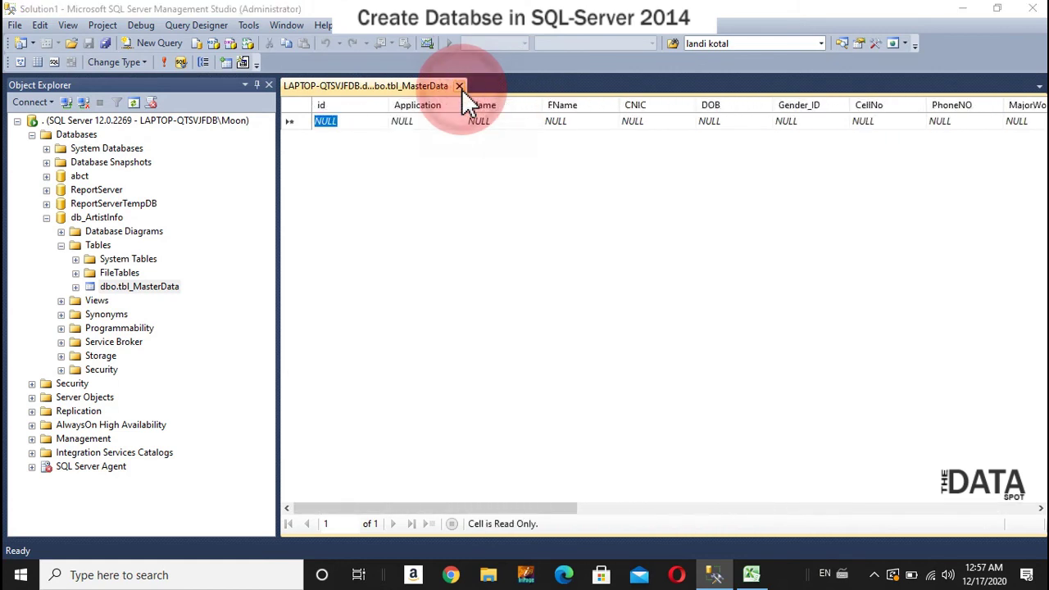
- Close the tbl_MasterData data grid and collapse the Tables folder of db_ArtistInfo
left_click(460, 86)
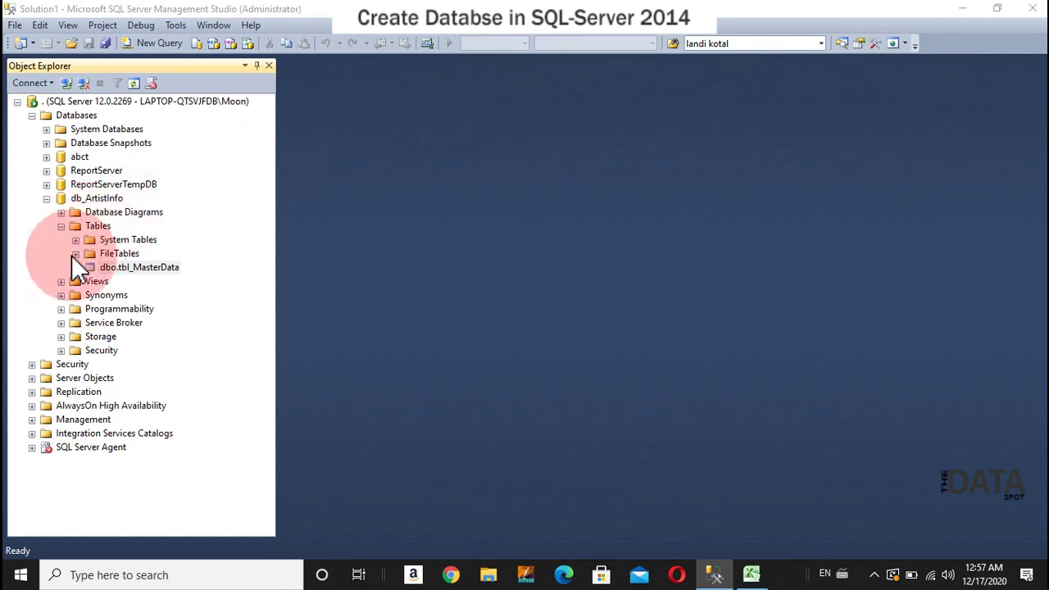
left_click(61, 226)
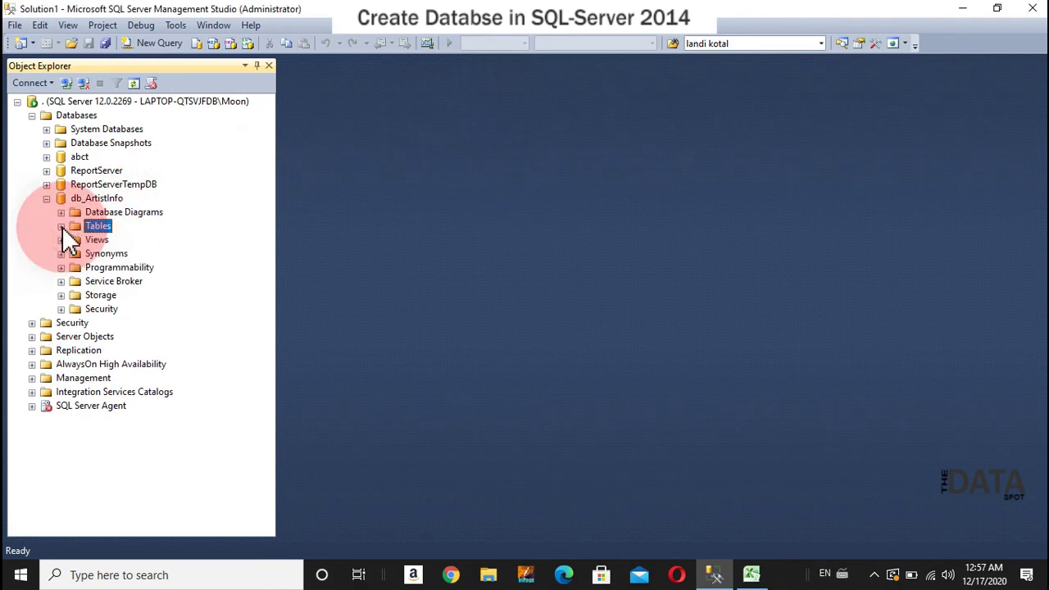